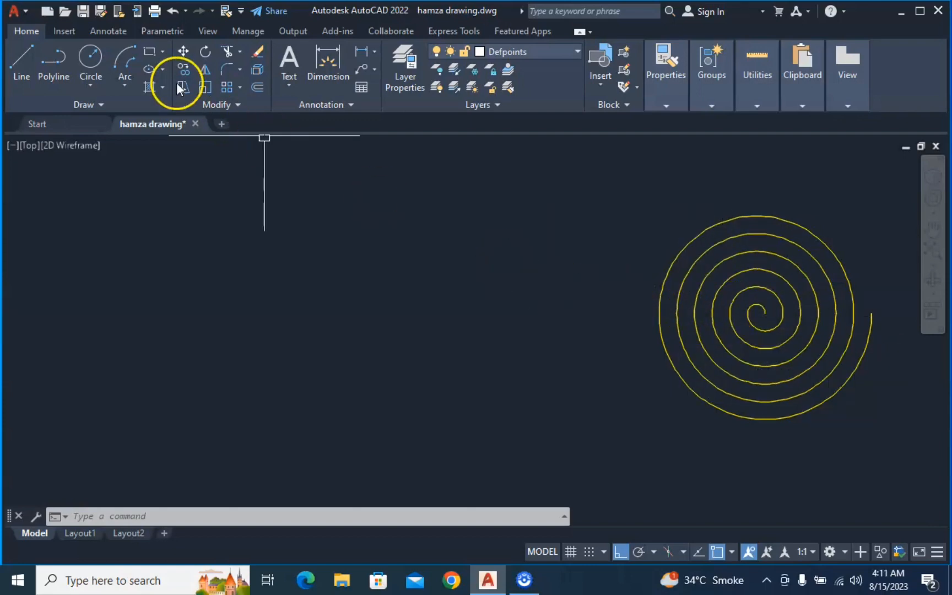
left_click(124, 82)
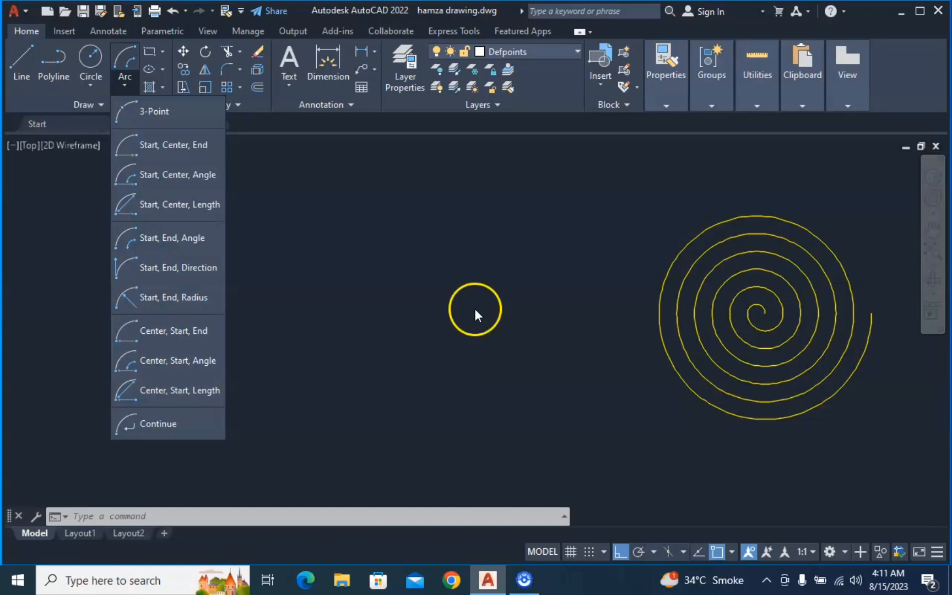
left_click(468, 326)
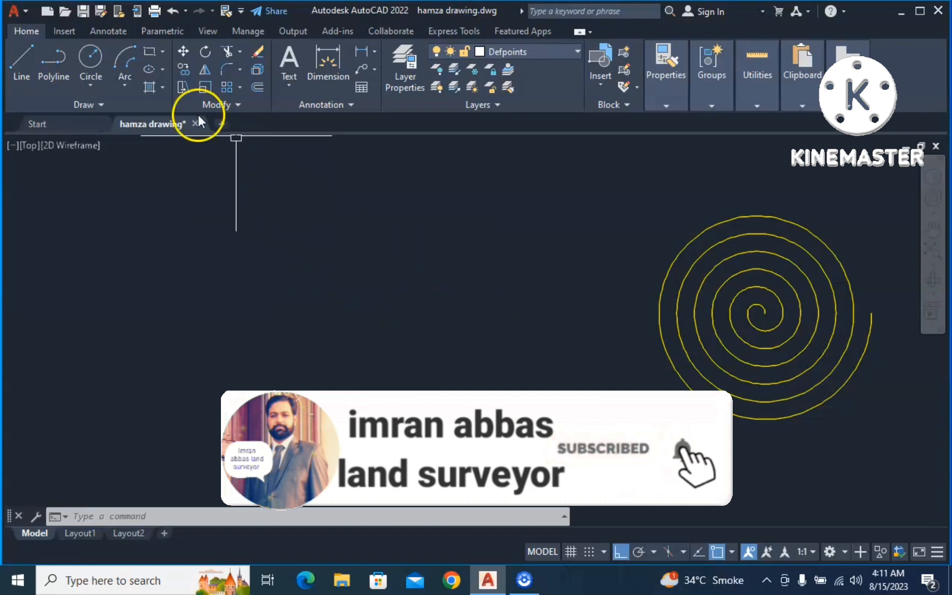
scroll(773, 320, "up", 2)
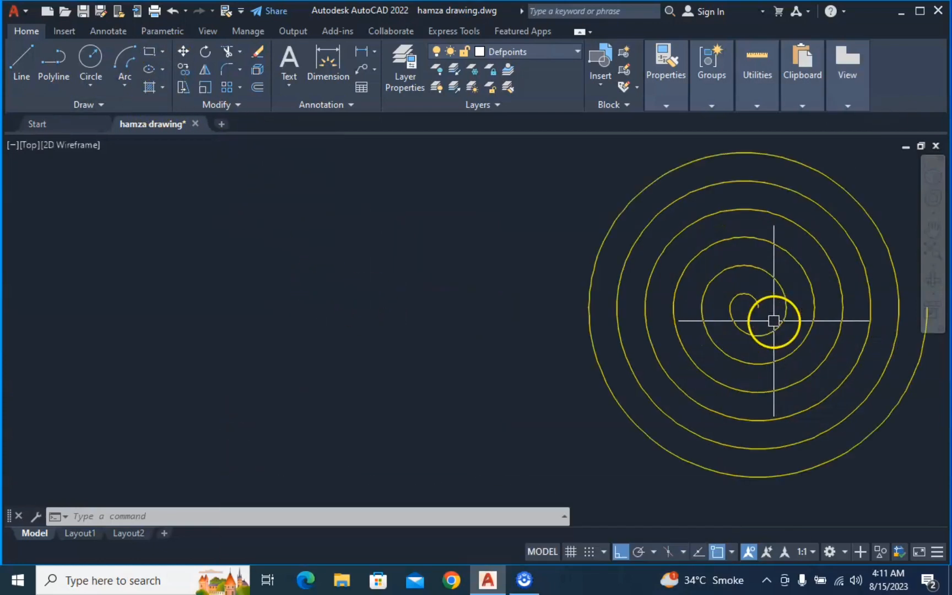
scroll(773, 321, "down", 2)
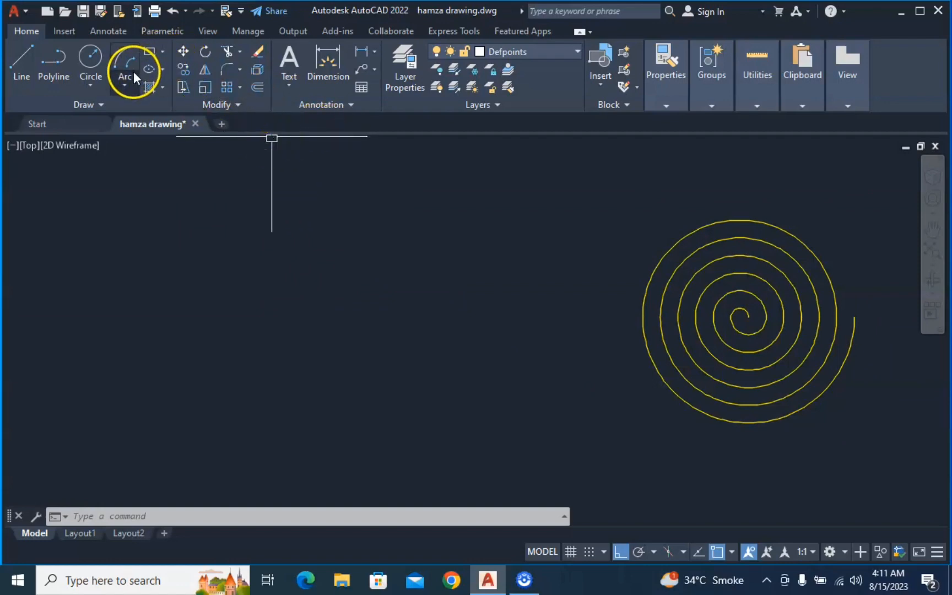
- Draw a 3-Point arc starting at 4.25,4, passing through 4,4.25 and ending at 3.75,4
left_click(122, 80)
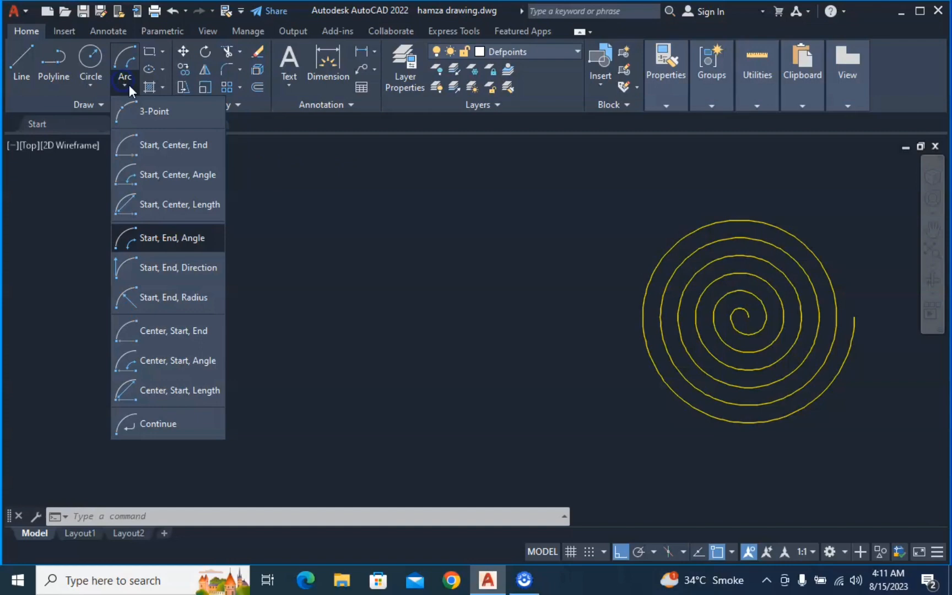
left_click(156, 111)
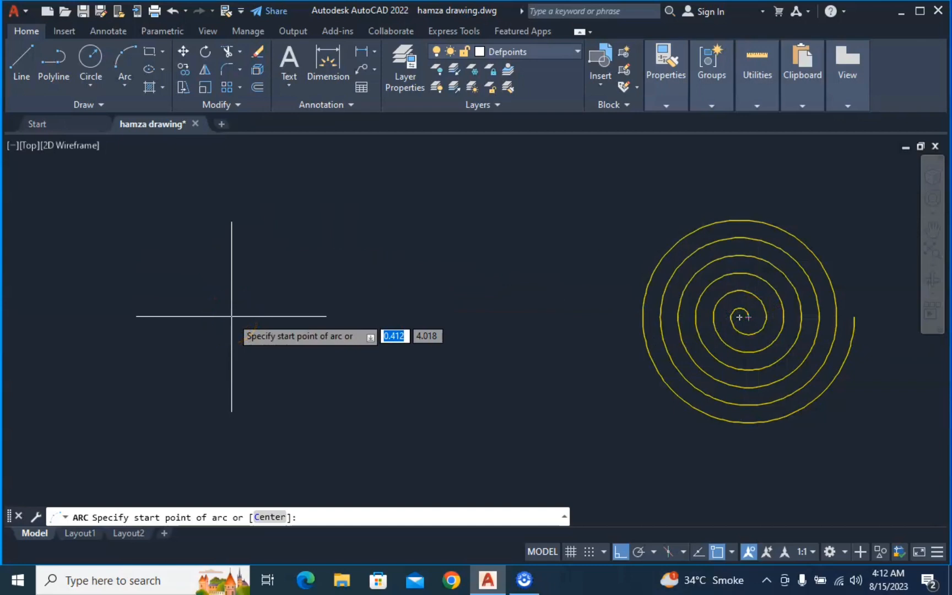
type("4.25")
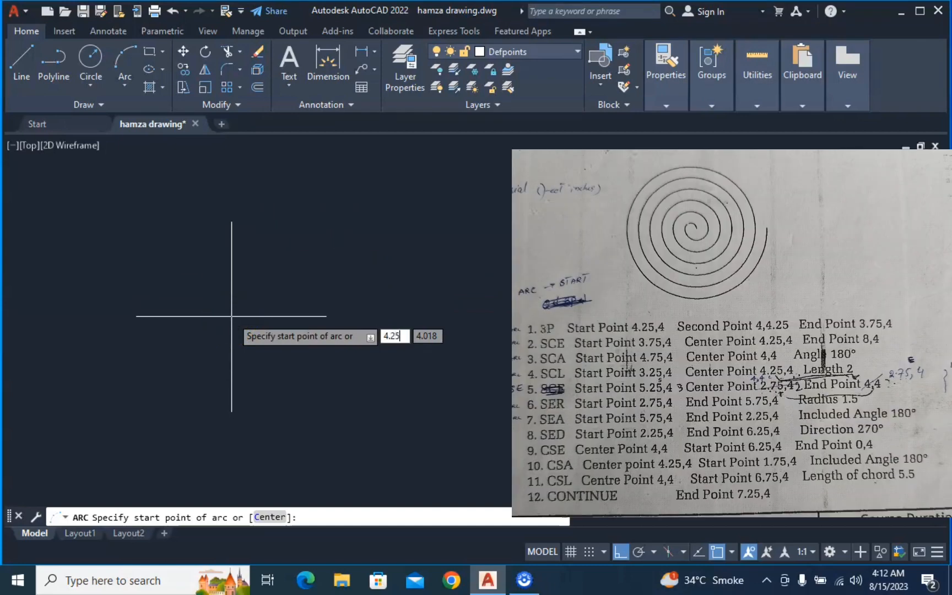
key("Tab")
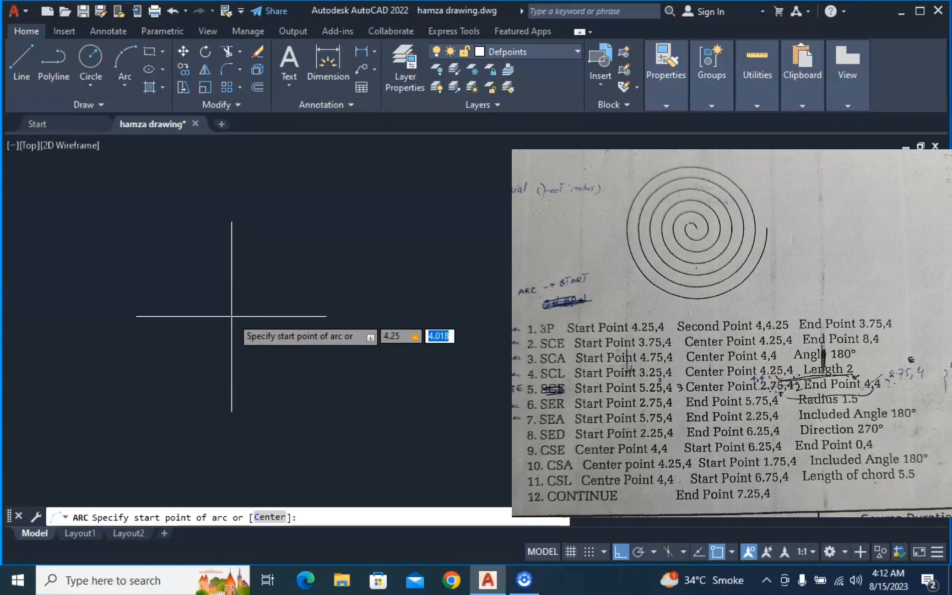
type("4")
key("Return")
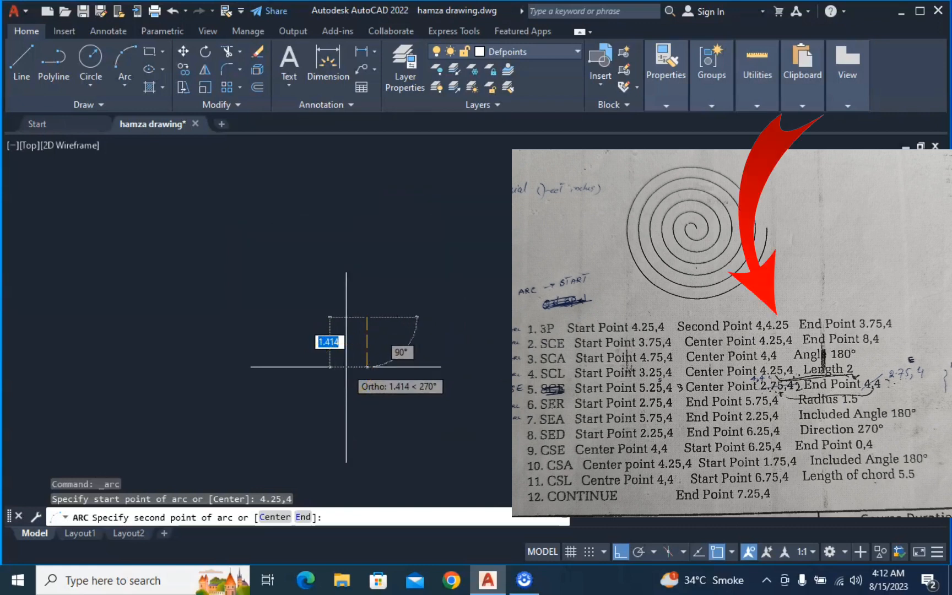
type("4,")
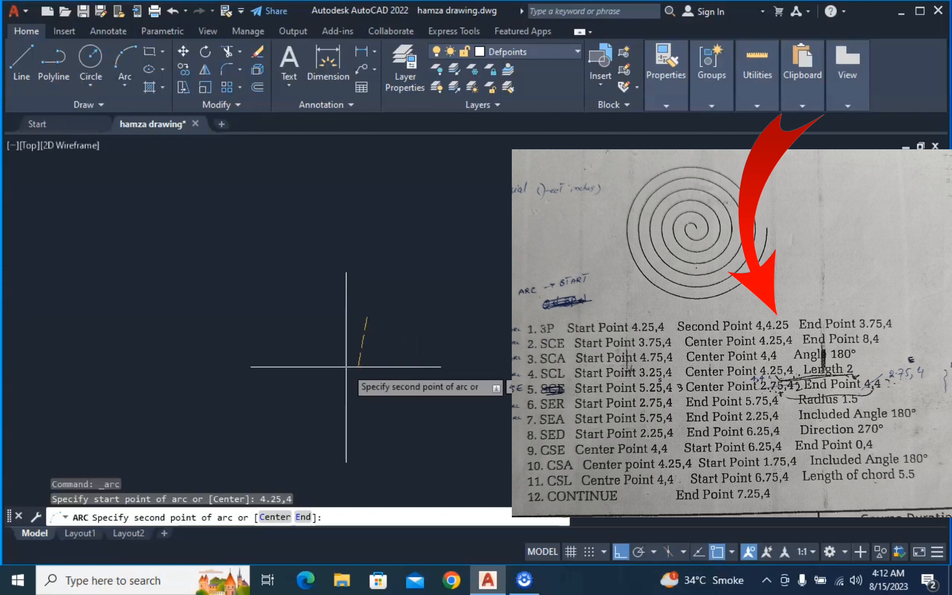
type("4.25")
key("Return")
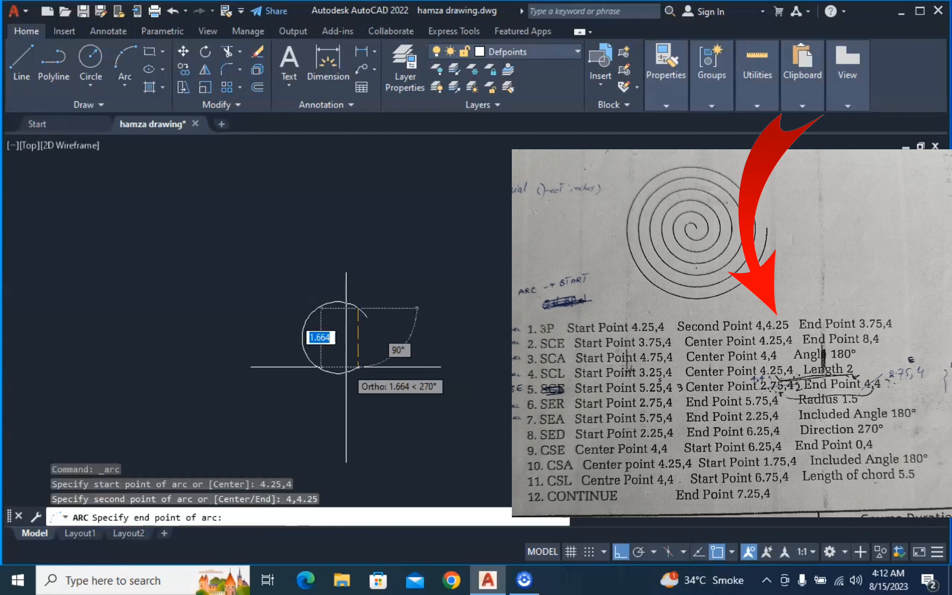
type("3.7")
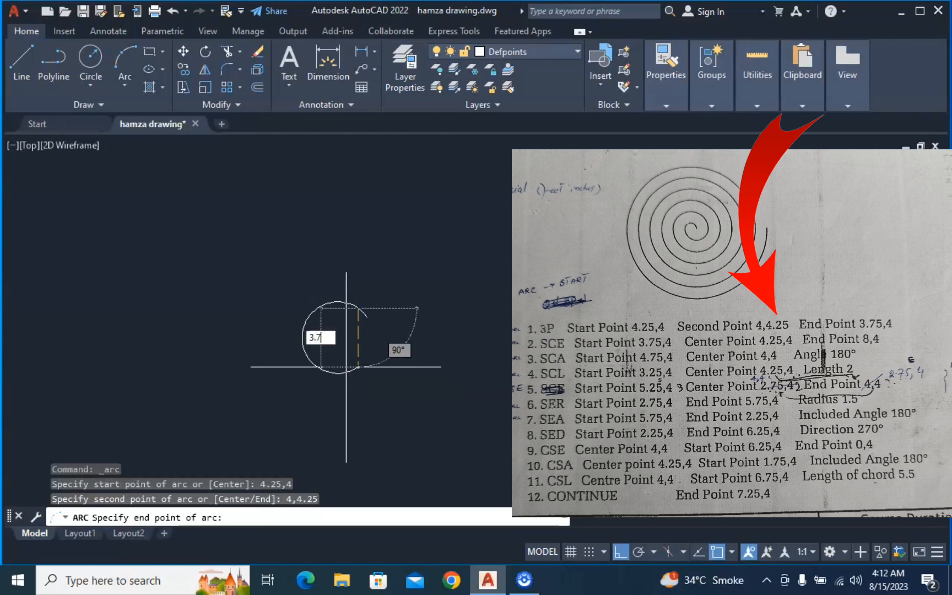
type("5")
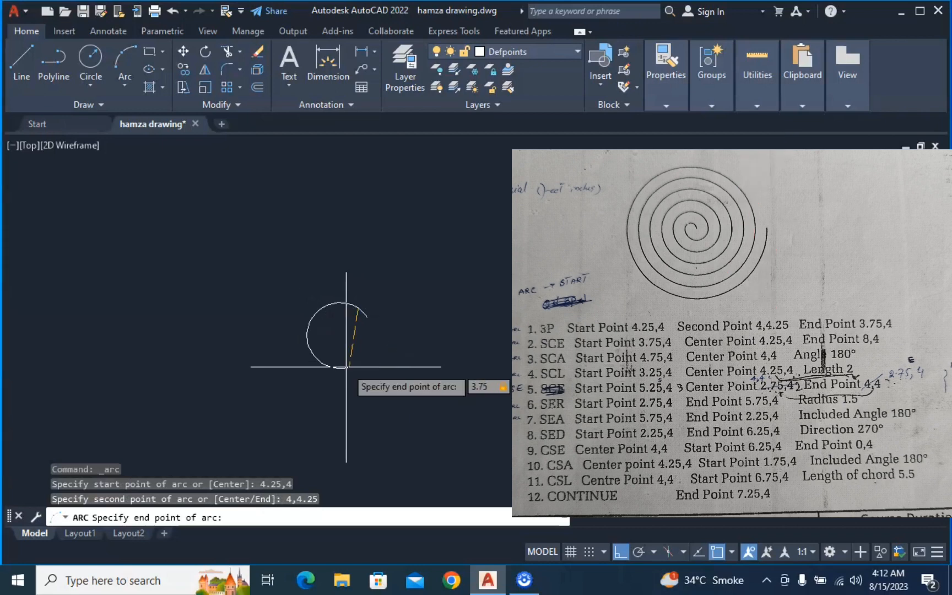
type(",4")
key("Return")
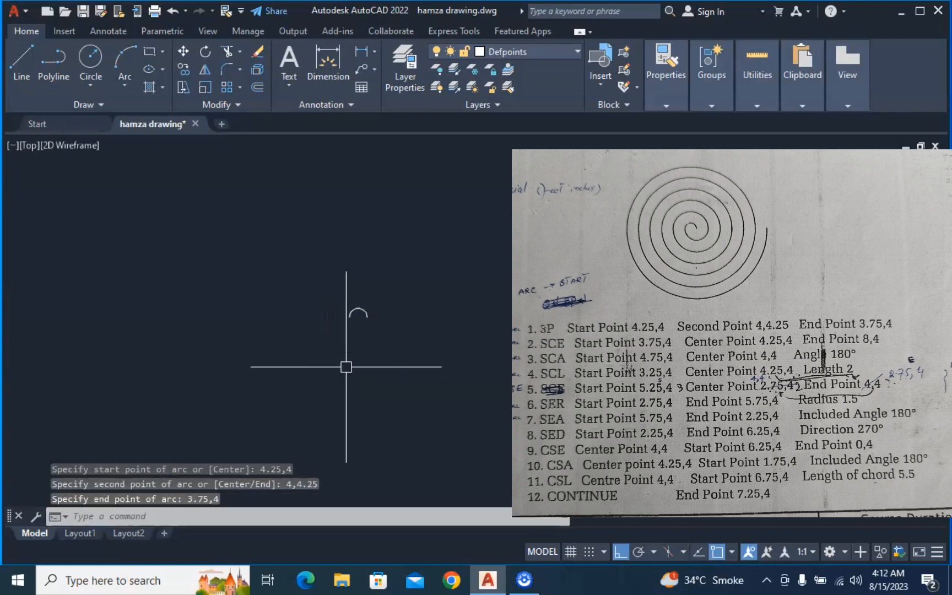
- Draw a Start, Center, End arc starting at 3.75,4 with its center at 4.25,4 and end point 8,4
scroll(365, 327, "up", 4)
scroll(355, 296, "down", 4)
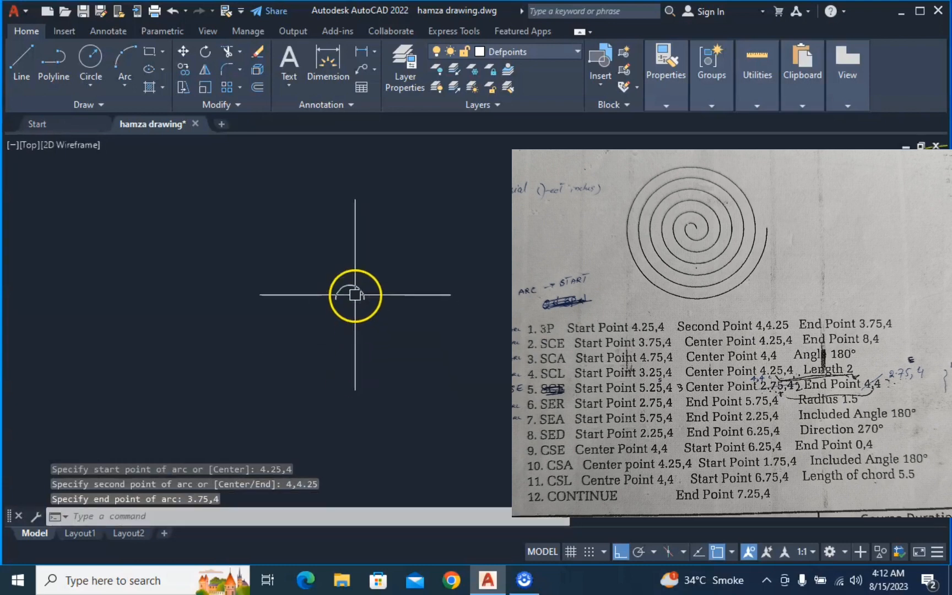
scroll(321, 330, "up", 3)
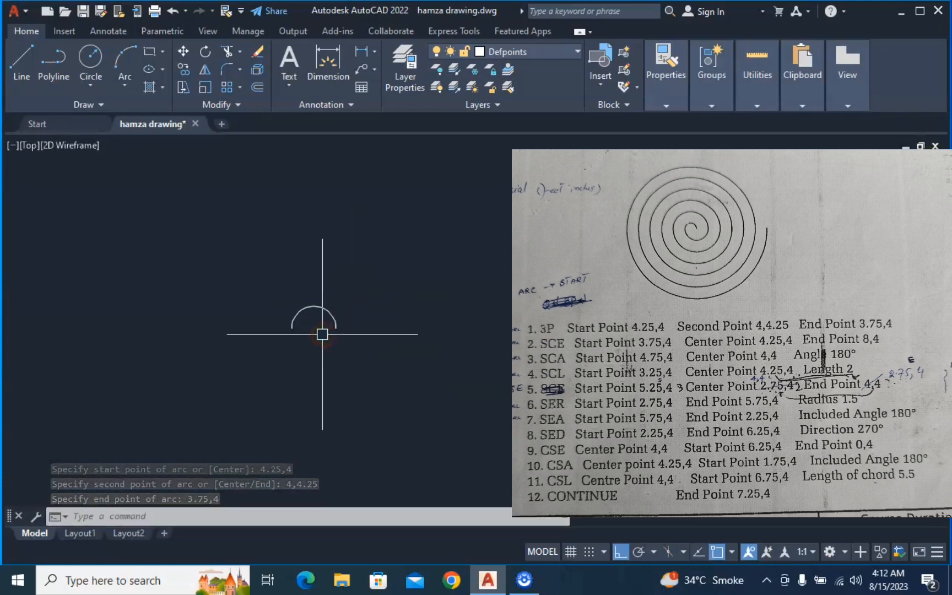
scroll(326, 321, "down", 2)
mouse_move(326, 321)
middle_mouse_down()
mouse_move(256, 314)
mouse_move(210, 278)
mouse_move(185, 310)
middle_mouse_up()
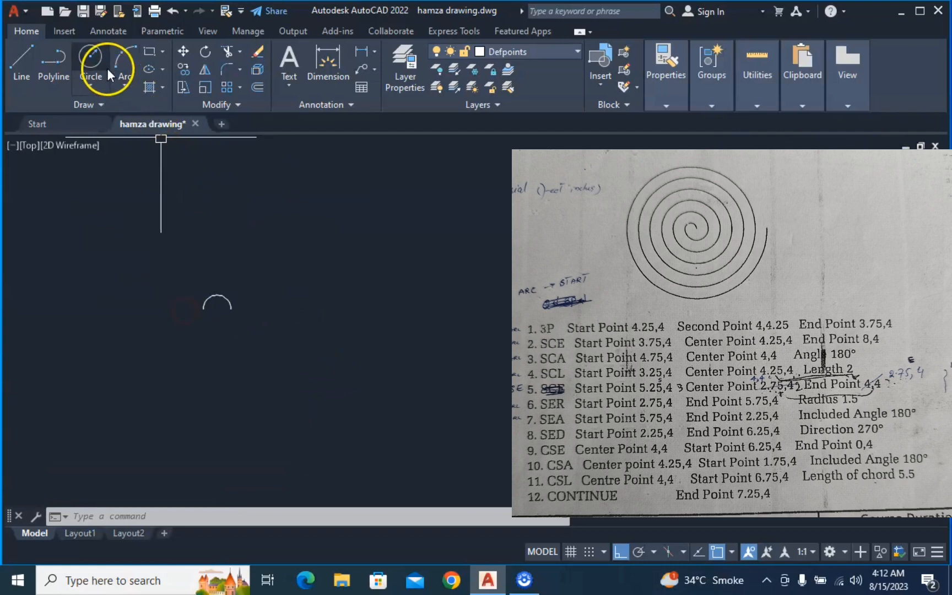
left_click(122, 60)
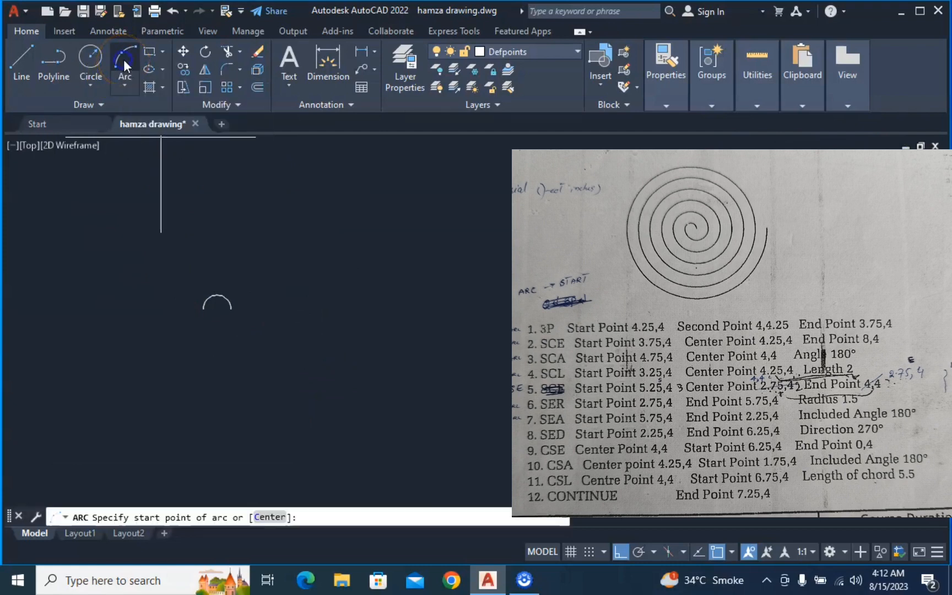
left_click(126, 78)
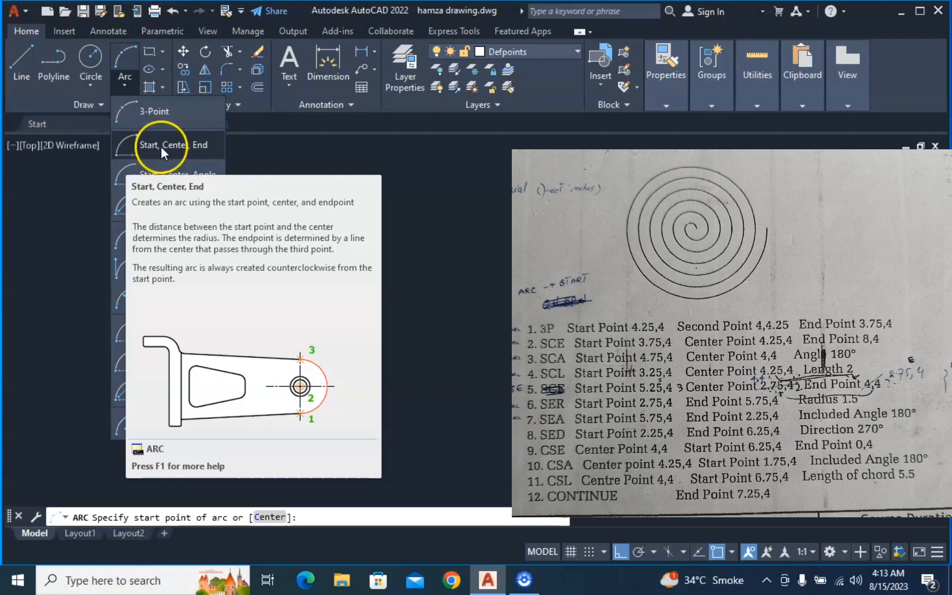
left_click(161, 146)
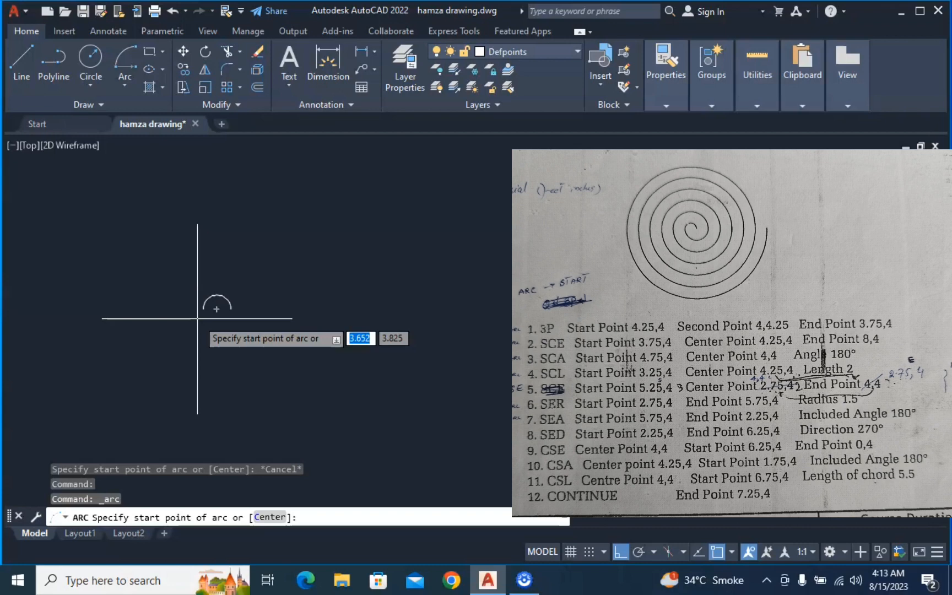
type("3.75")
key("Tab")
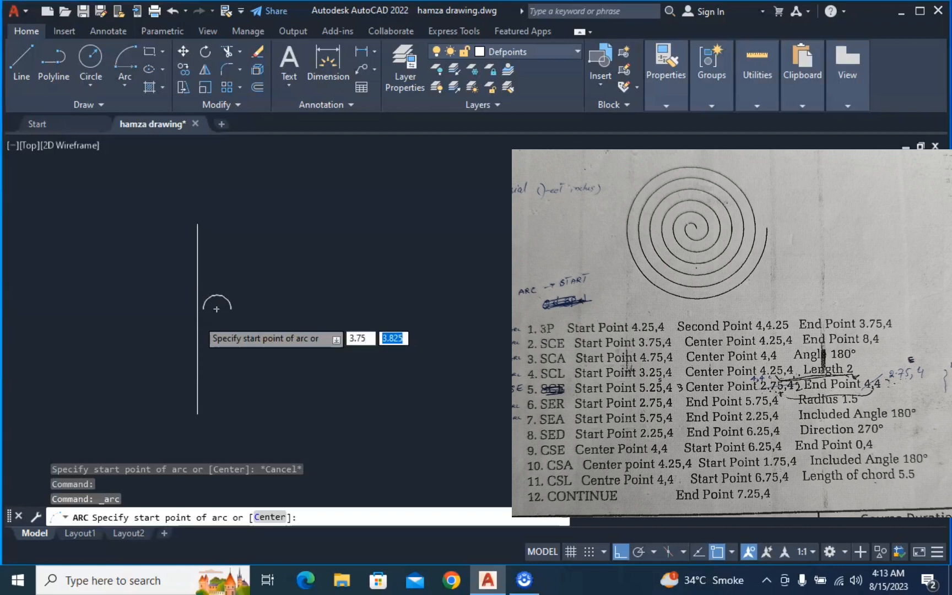
type("4")
key("Return")
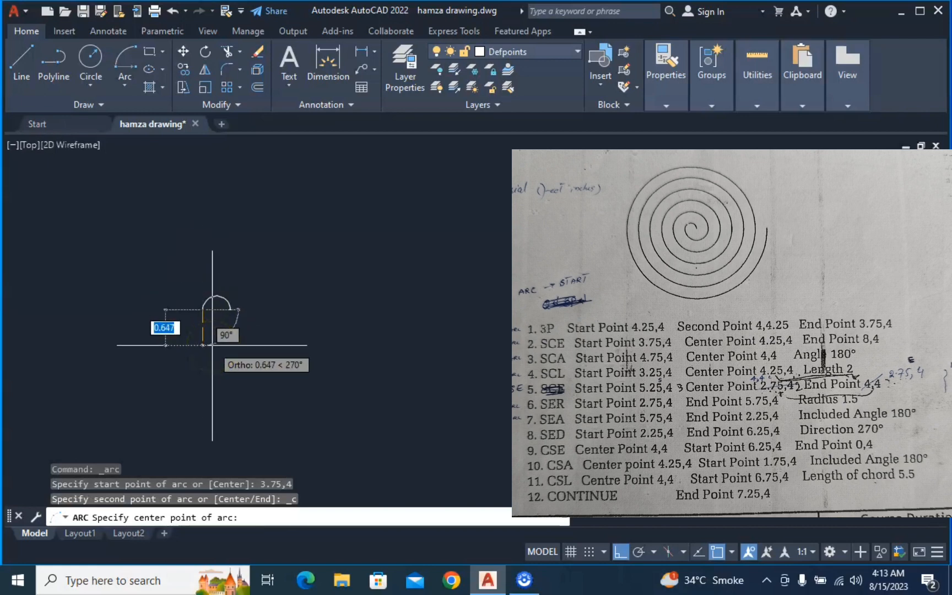
type("4")
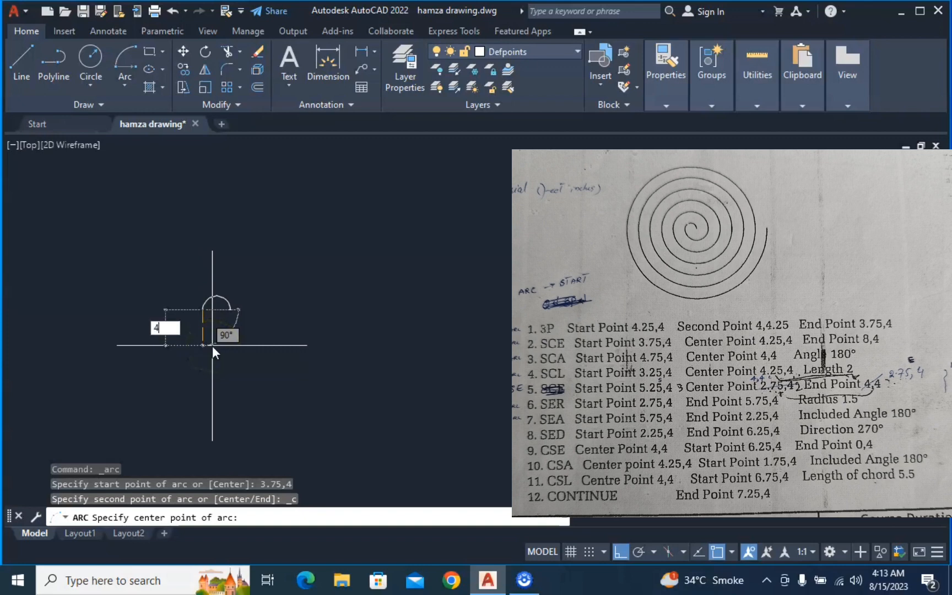
type(".25")
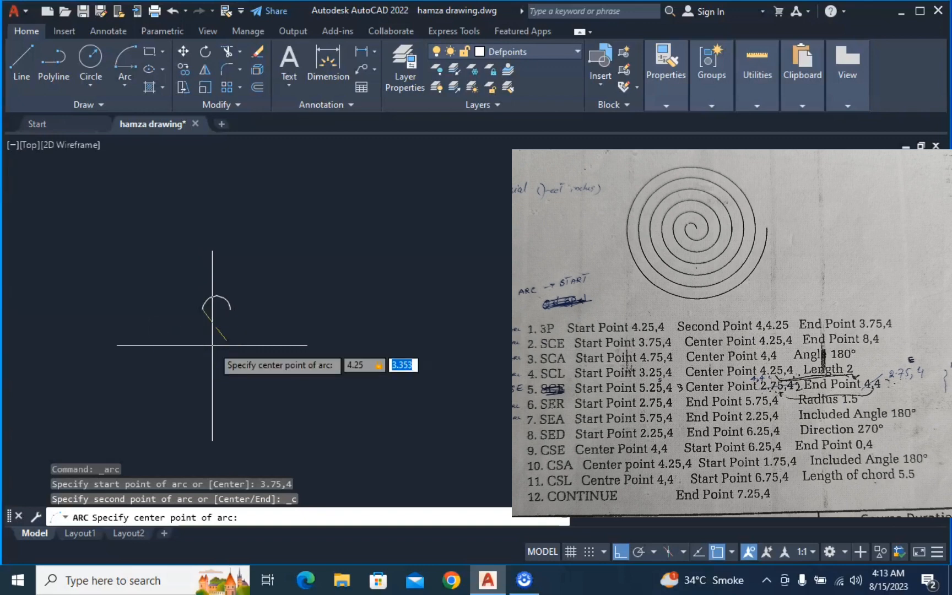
type(",4")
key("Return")
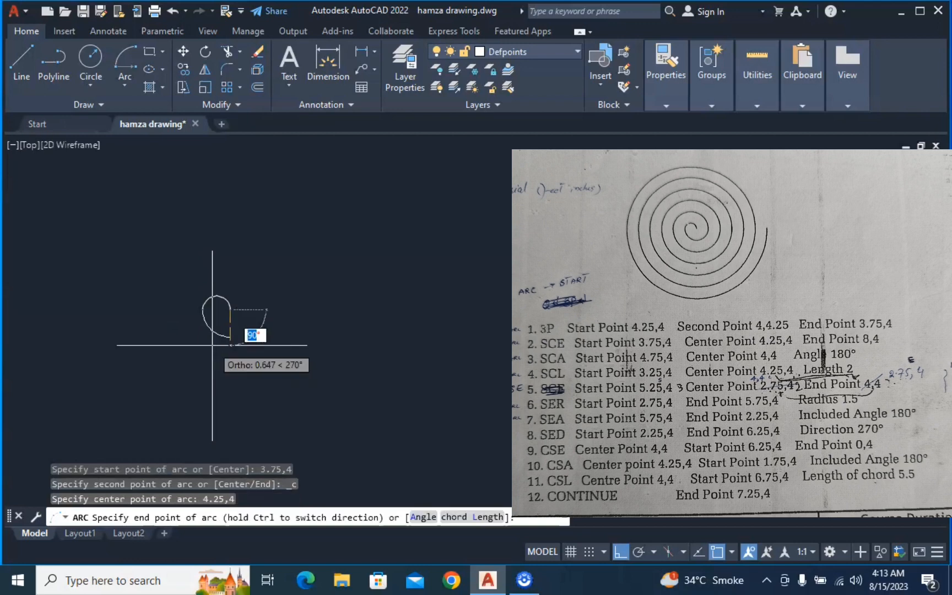
type("8")
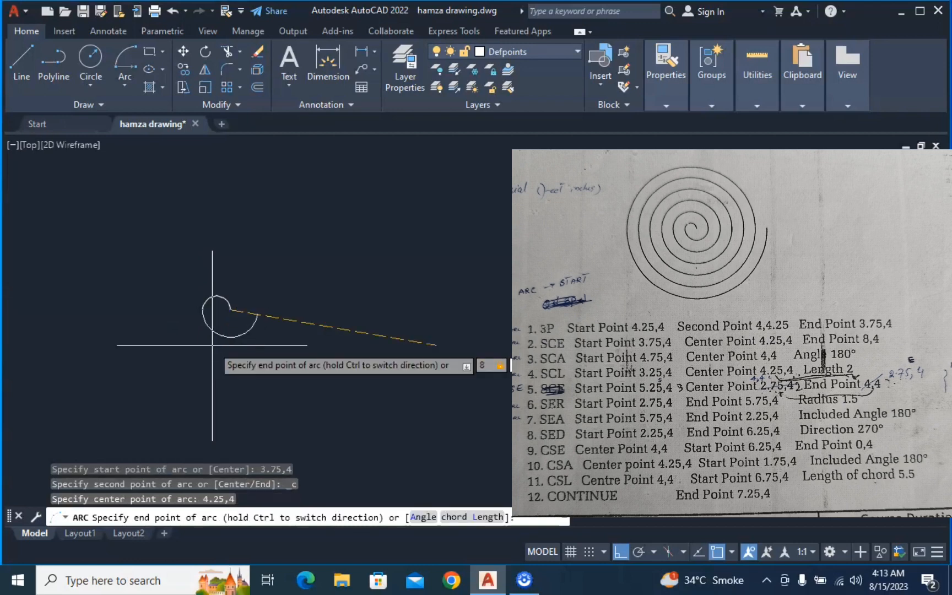
type(",4")
key("Return")
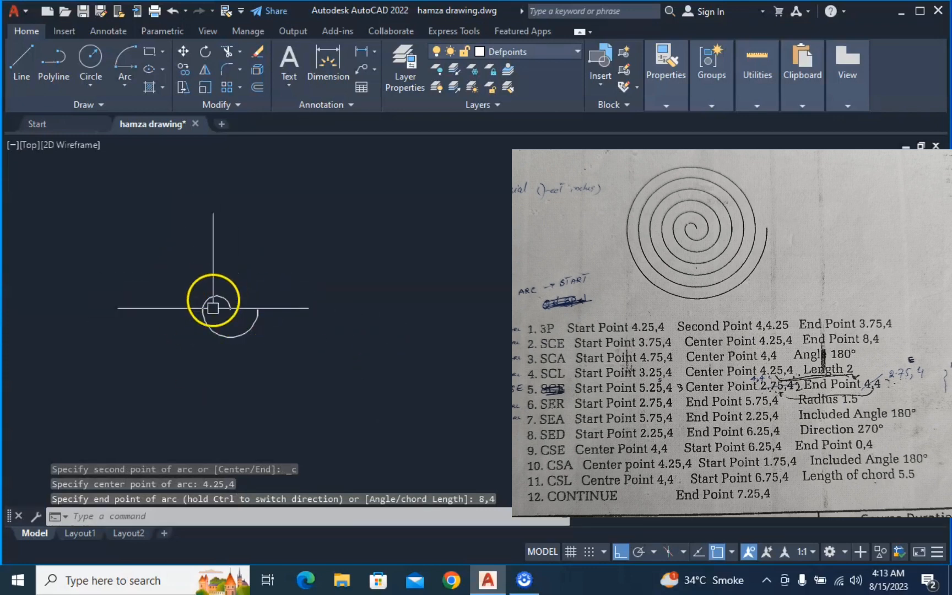
- Draw a Start, Center, Angle arc starting at 4.75,4 with its center at 4,4 and an included angle of 180°
left_click(124, 79)
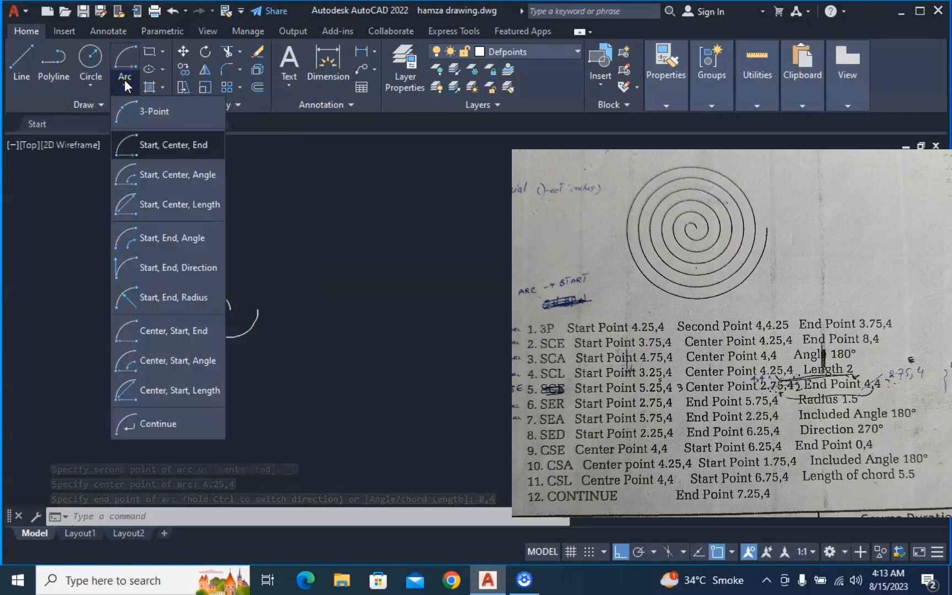
left_click(147, 187)
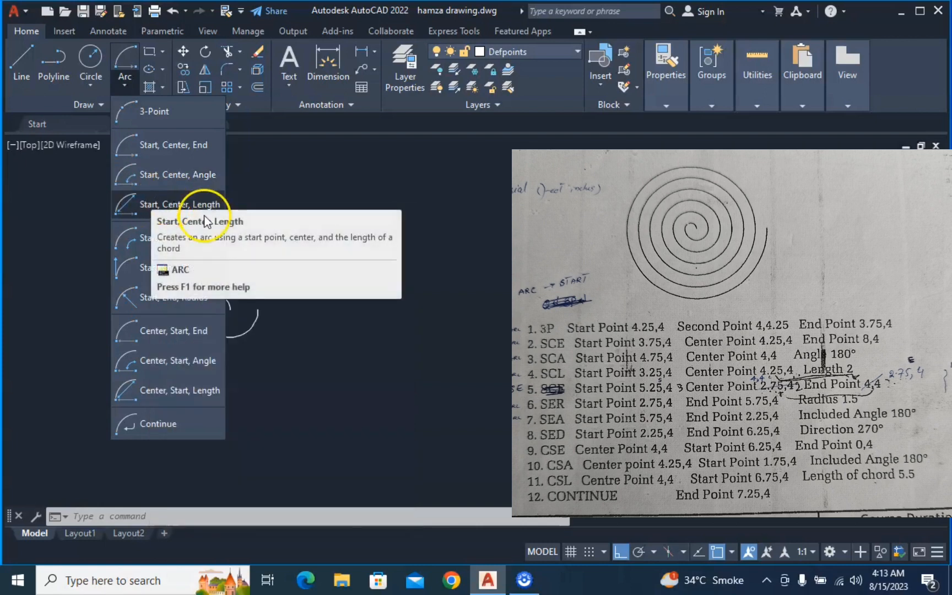
left_click(180, 175)
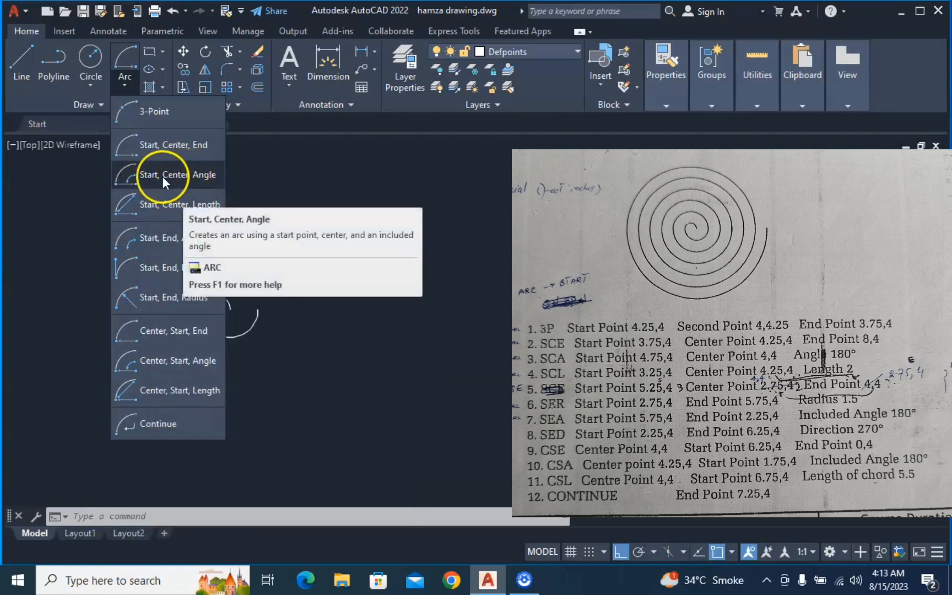
left_click(208, 177)
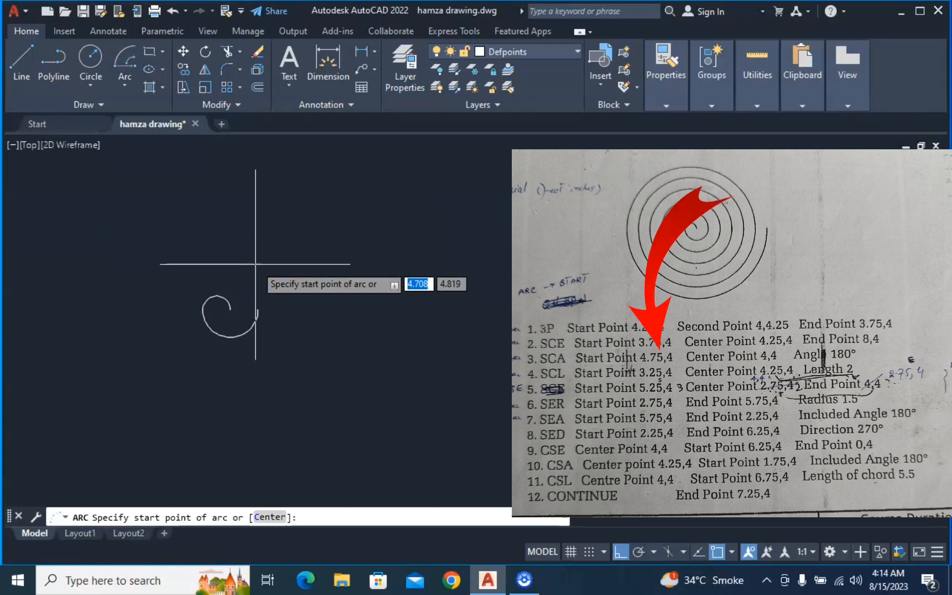
type("4.75")
key("Tab")
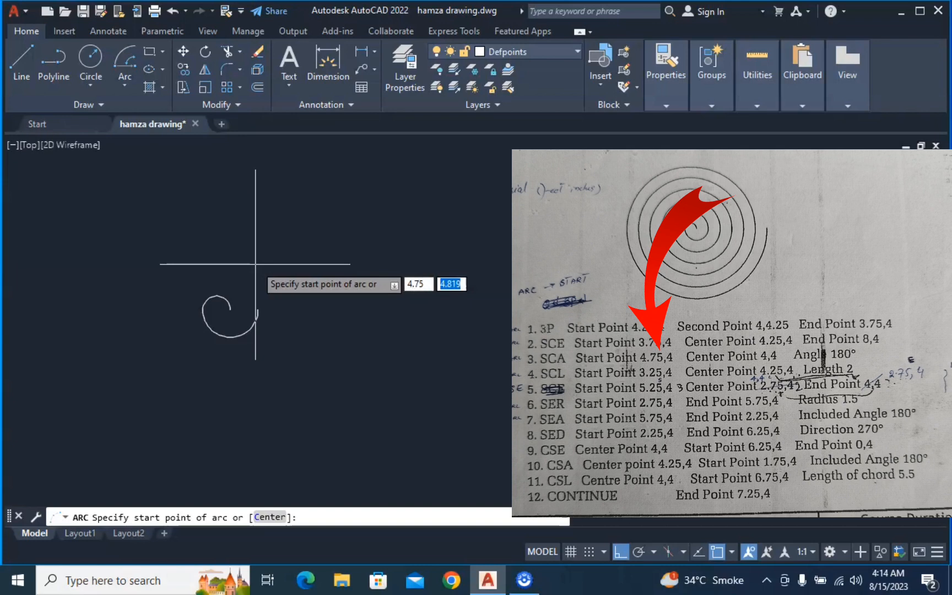
type("4")
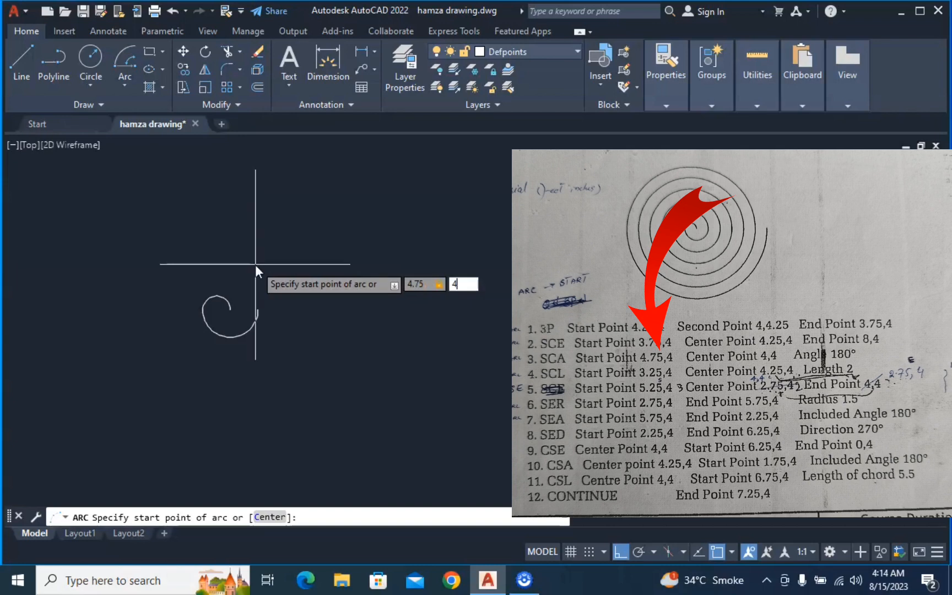
key("Return")
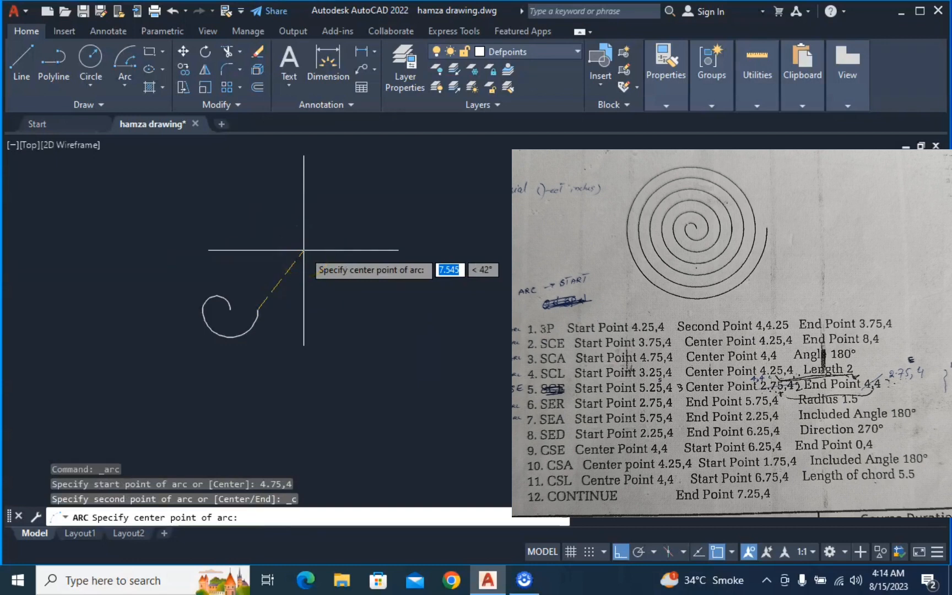
type("4")
type("4")
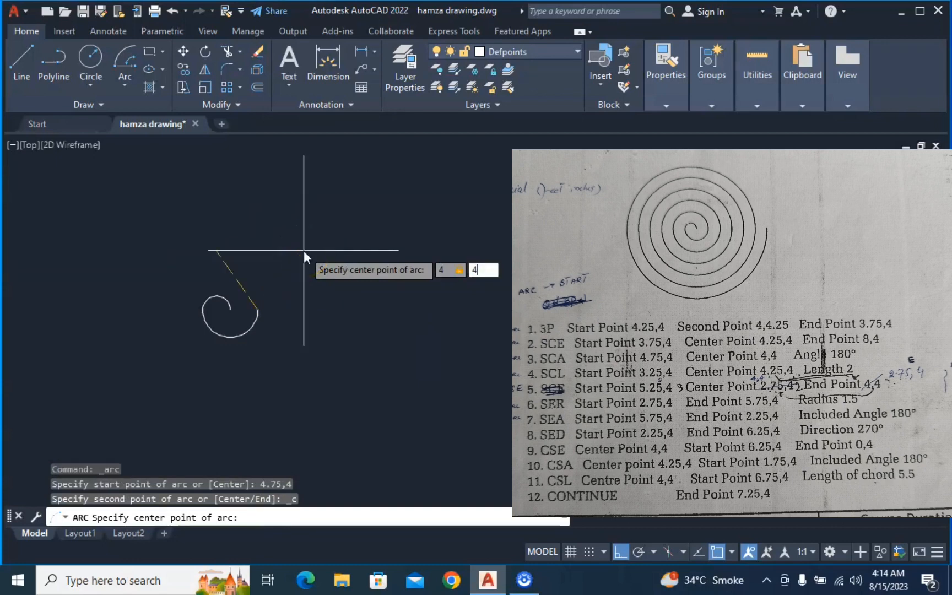
key("Return")
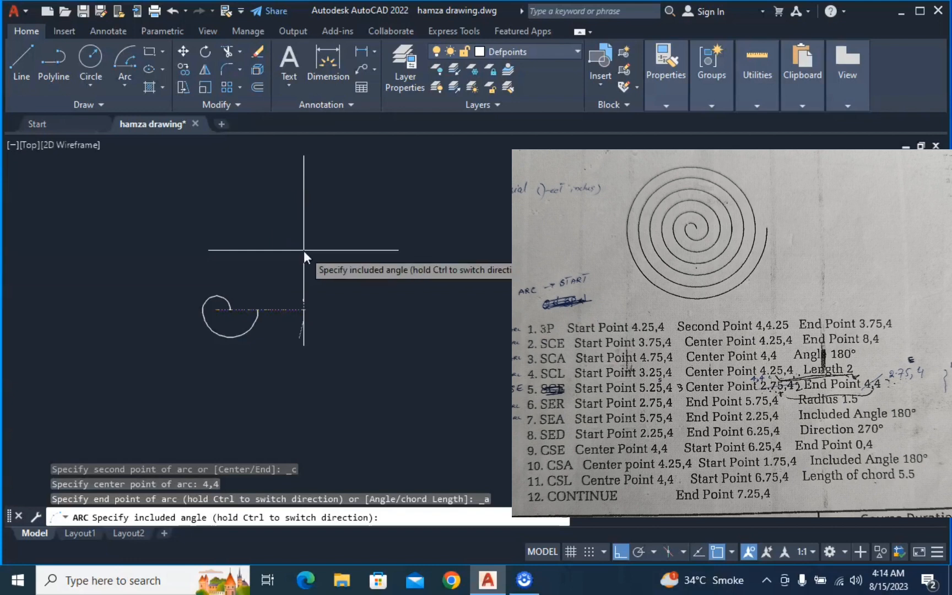
type("180")
key("Return")
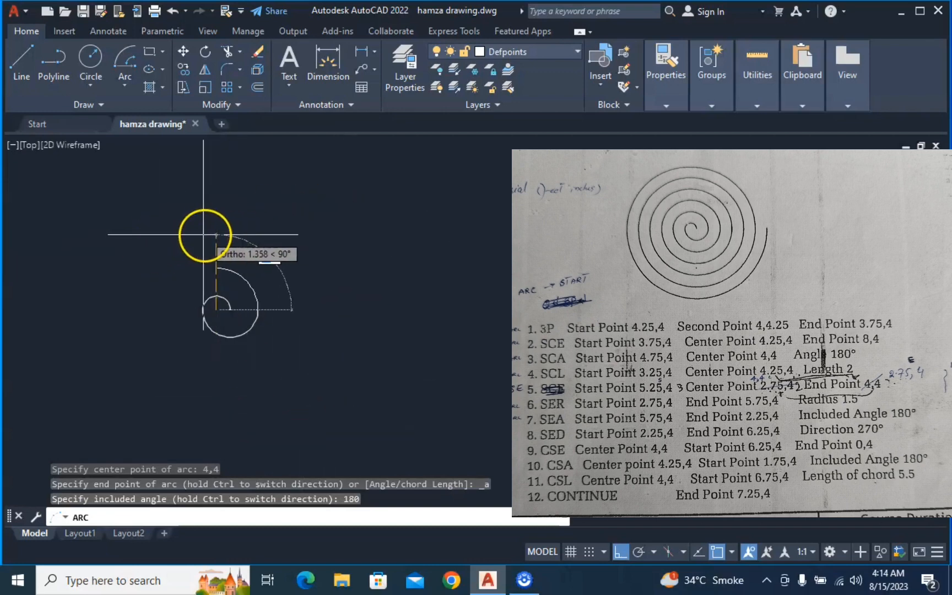
type("180")
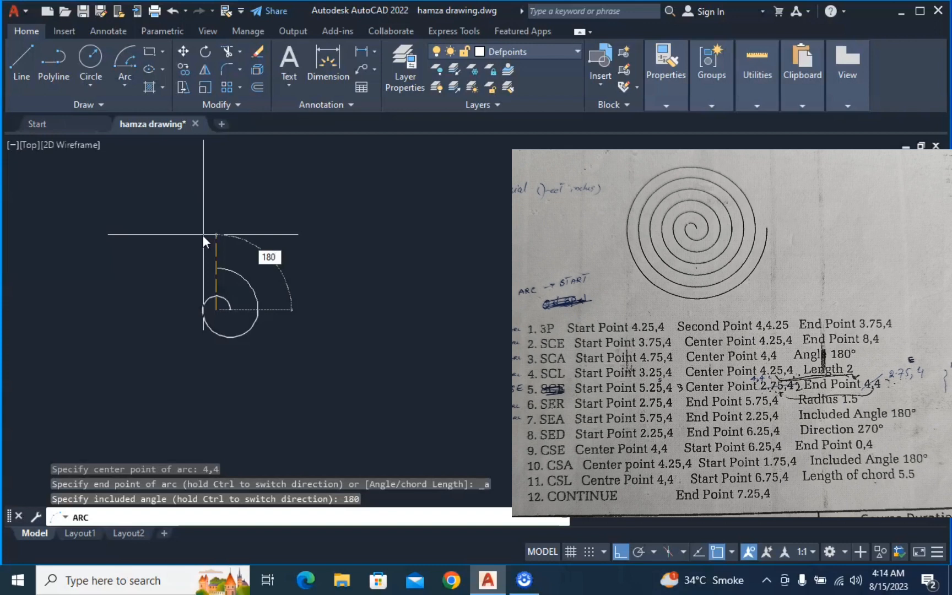
key("Return")
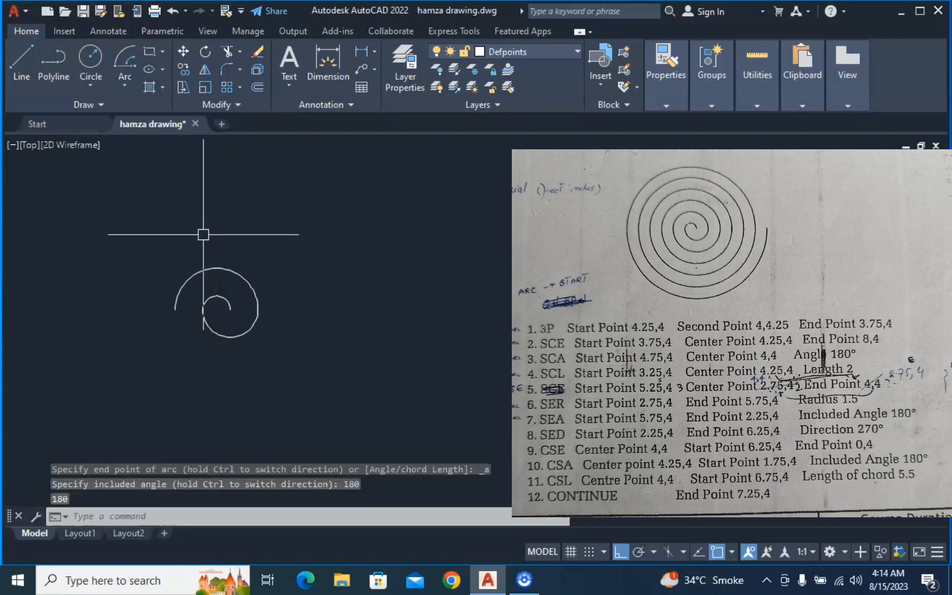
- Draw a Start, Center, Length arc starting at 3.25,4 with its center at 4.25,4 and a chord length of 2
scroll(221, 283, "up", 2)
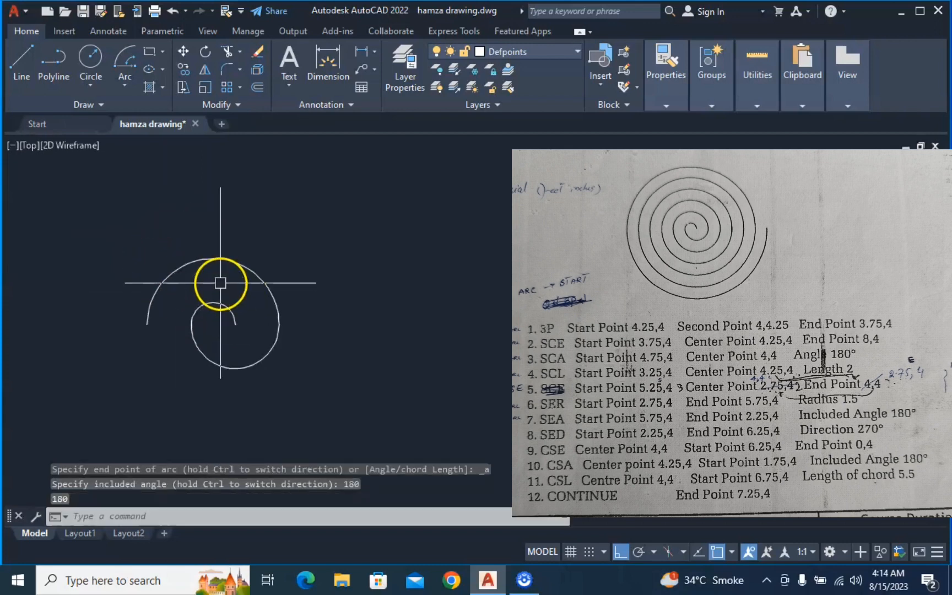
scroll(220, 283, "down", 2)
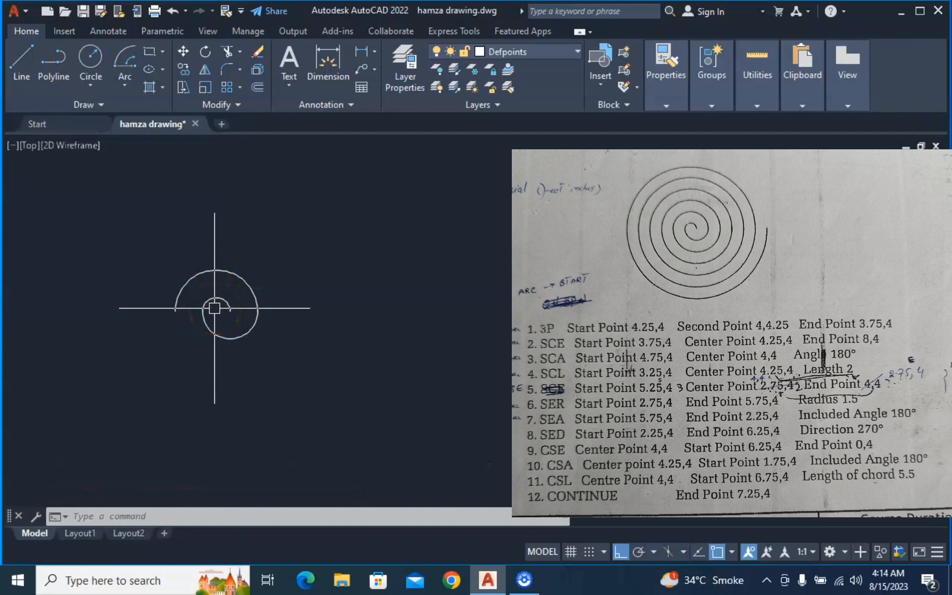
left_click(126, 84)
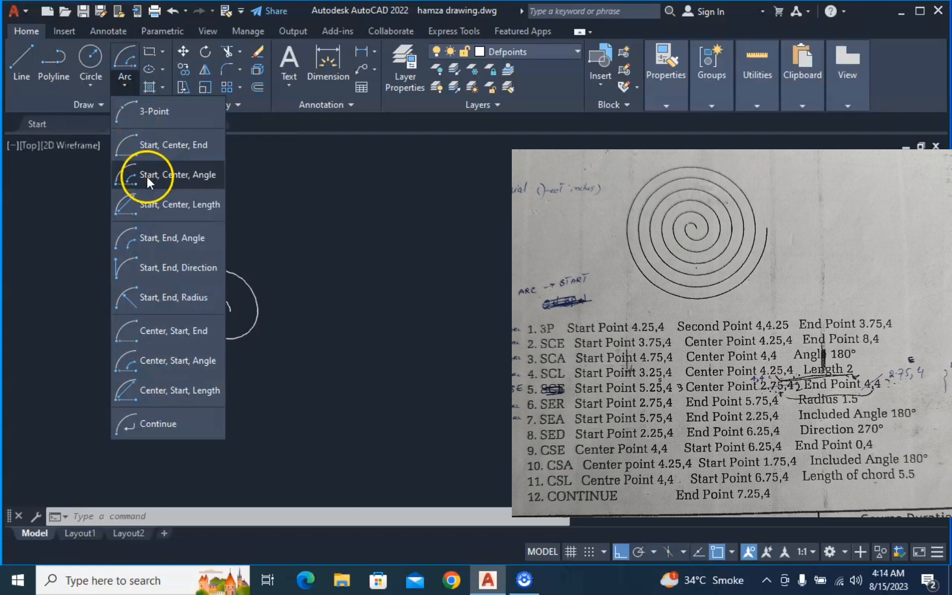
left_click(203, 206)
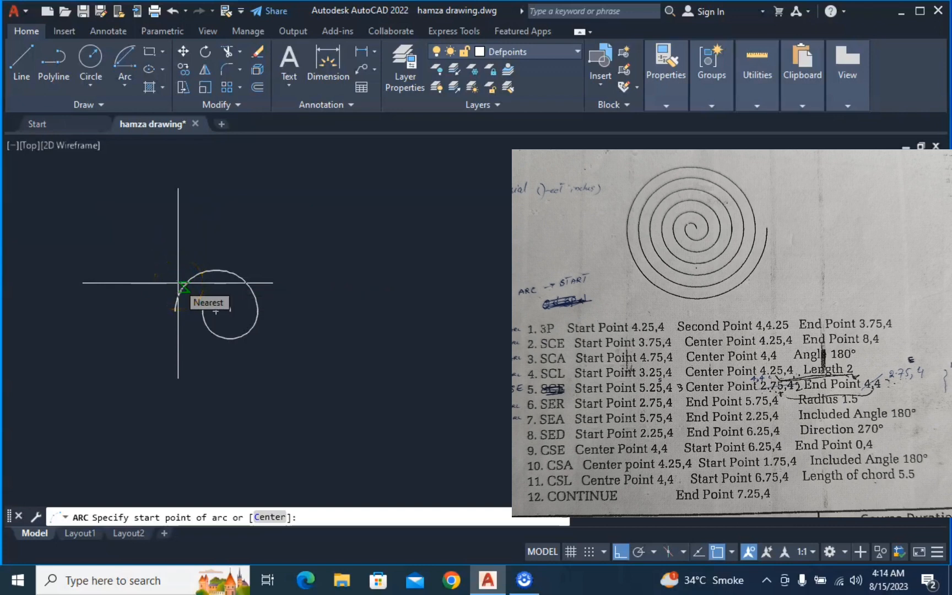
type("3.25,")
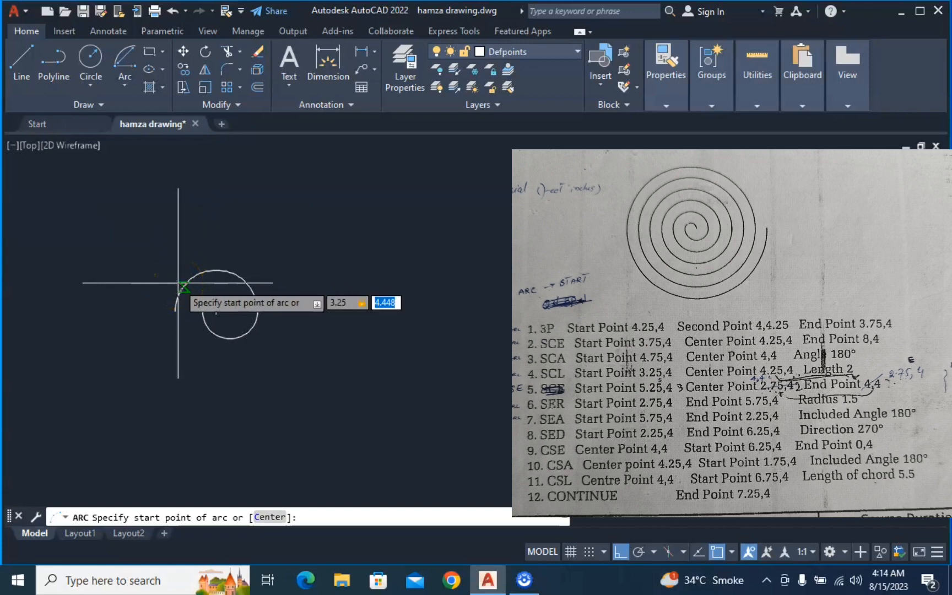
type("4")
key("Return")
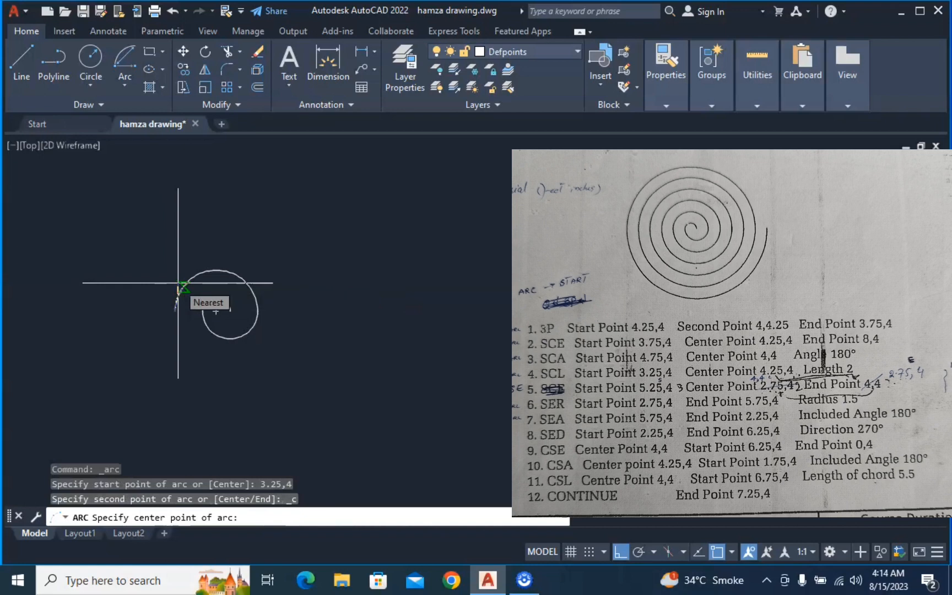
type("4.25")
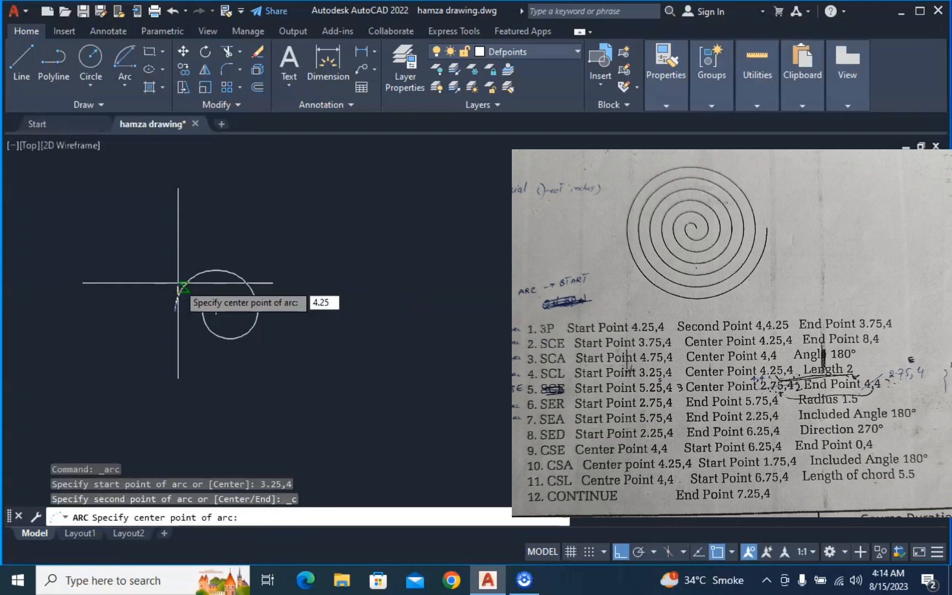
type(",")
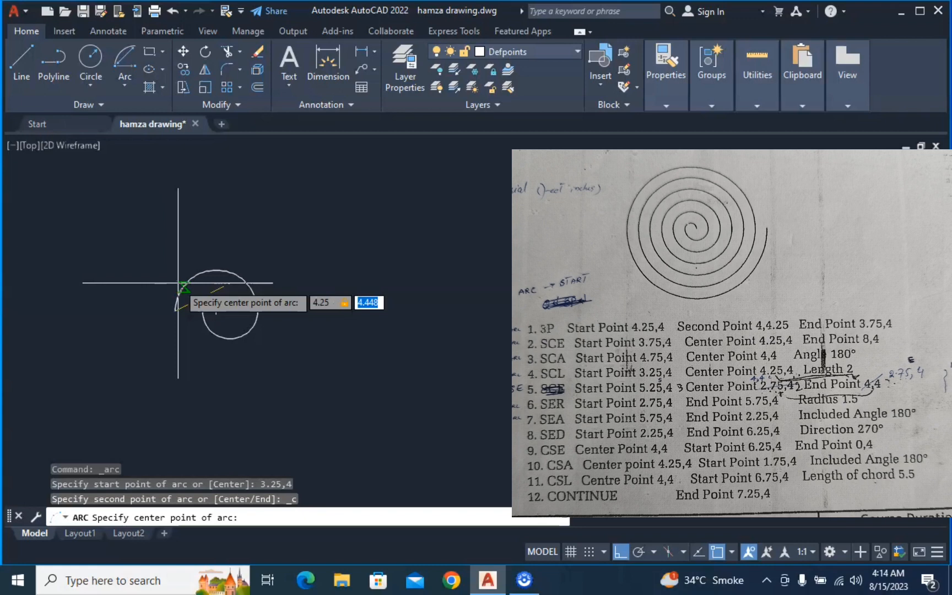
type("4")
key("Return")
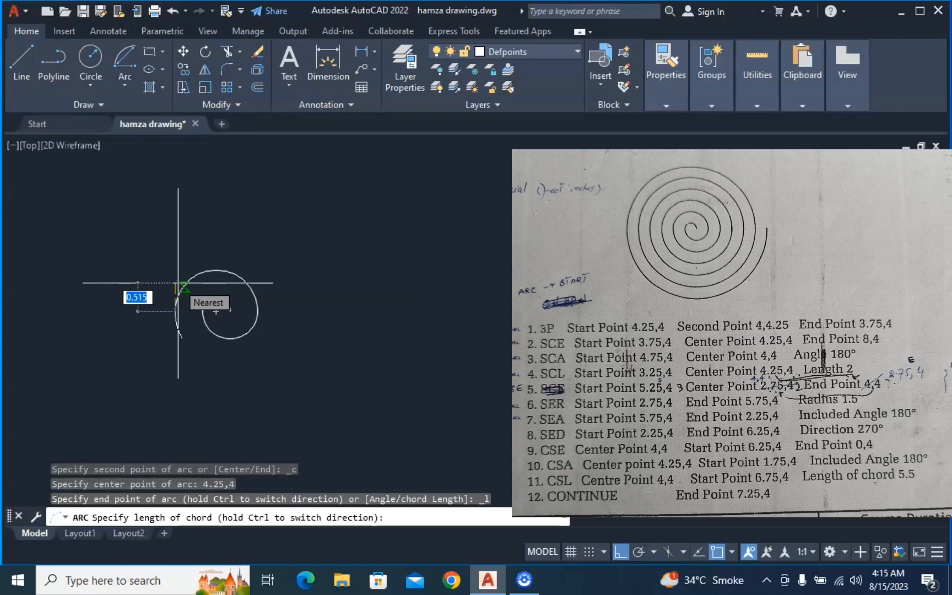
type("2")
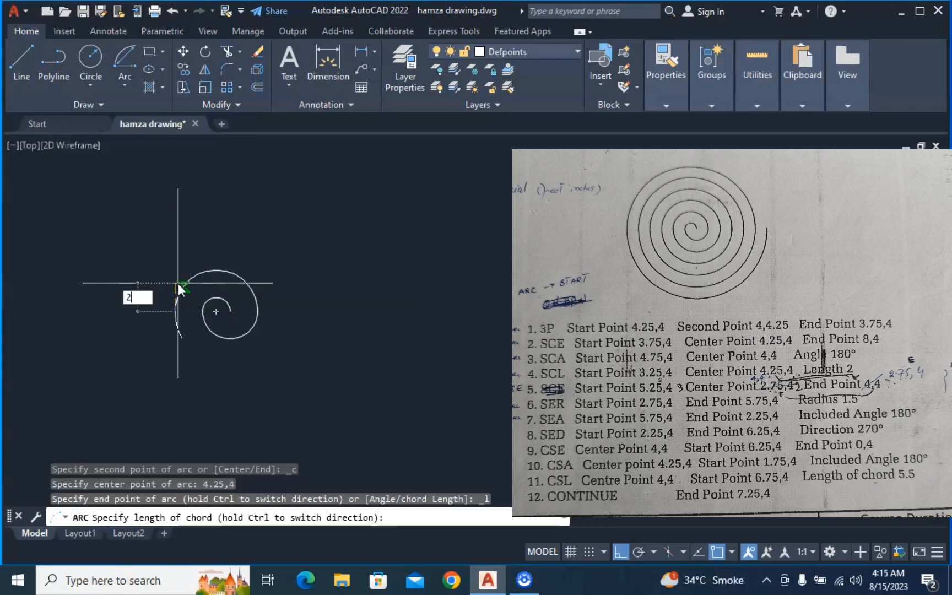
key("Return")
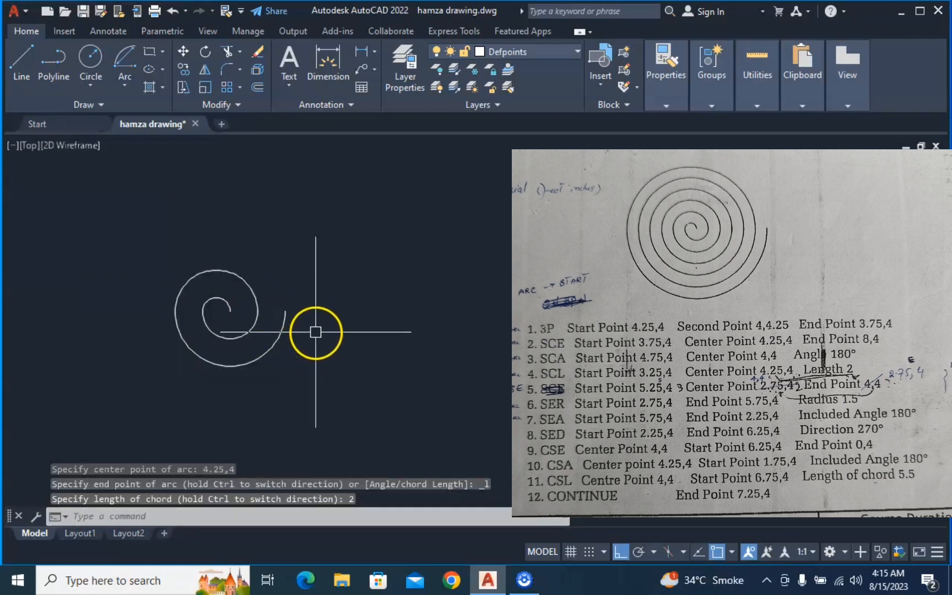
- Draw a Center, Start, End arc with its center at 4,4, starting at 5.25,4 and ending at 2.75,4
left_click(122, 77)
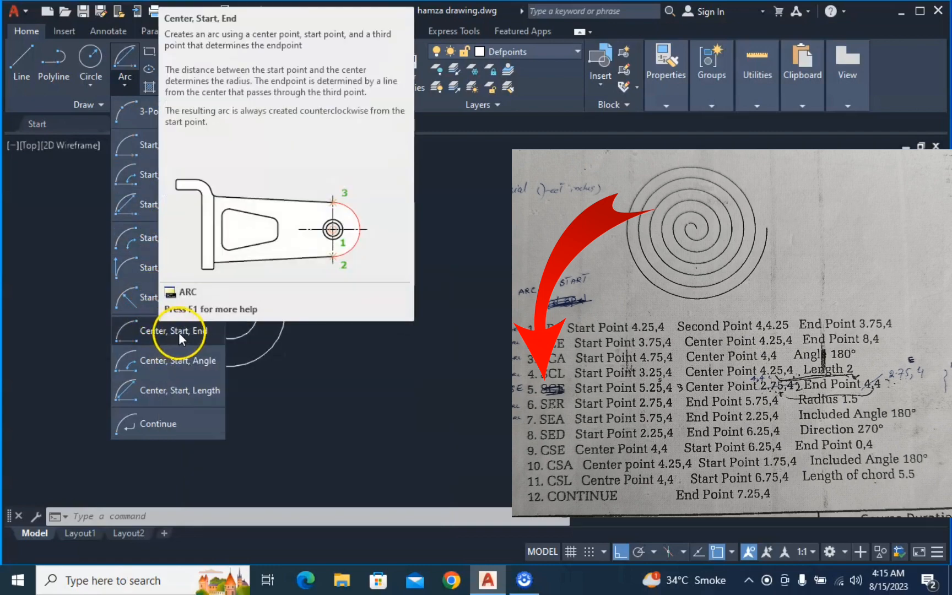
left_click(161, 333)
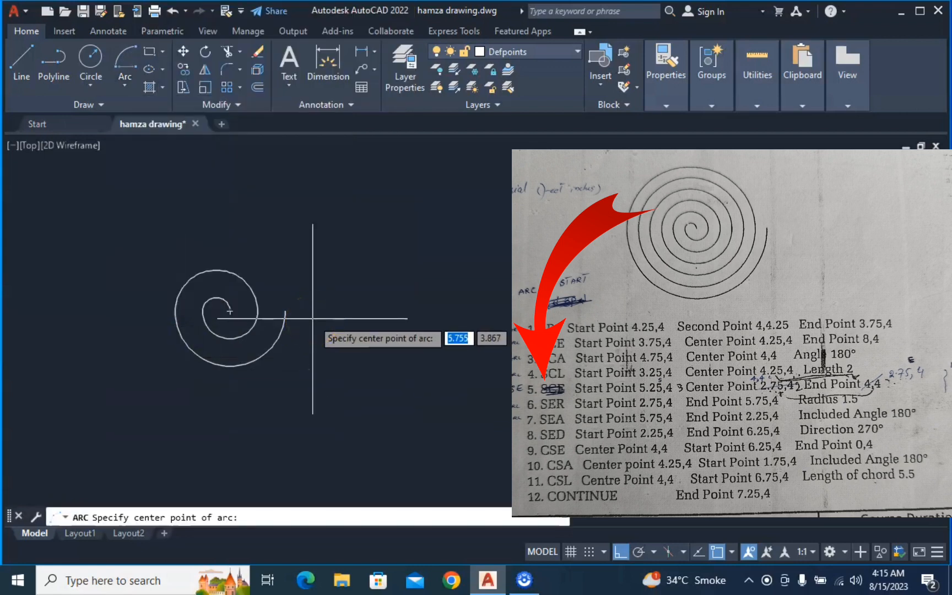
type("4")
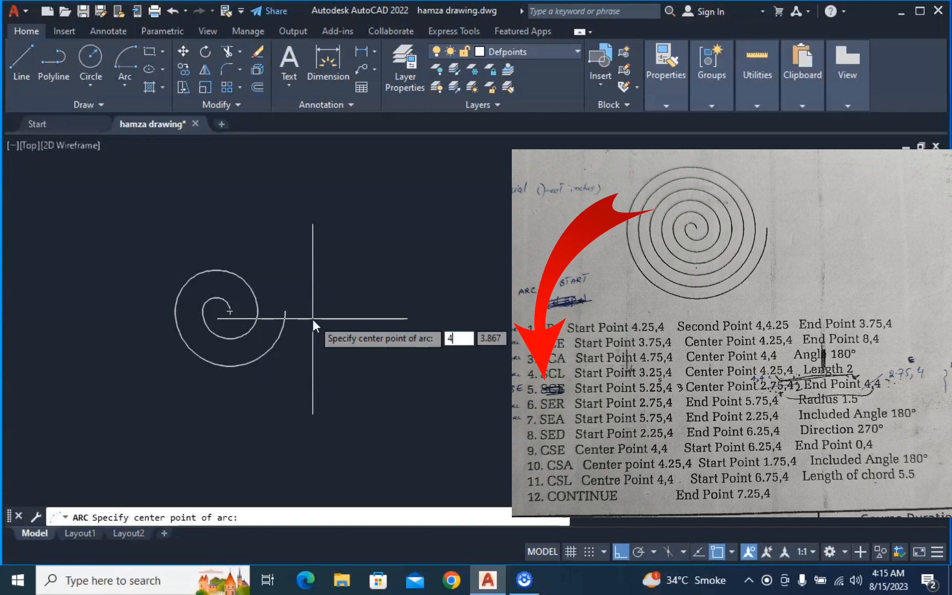
key("Tab")
type("4")
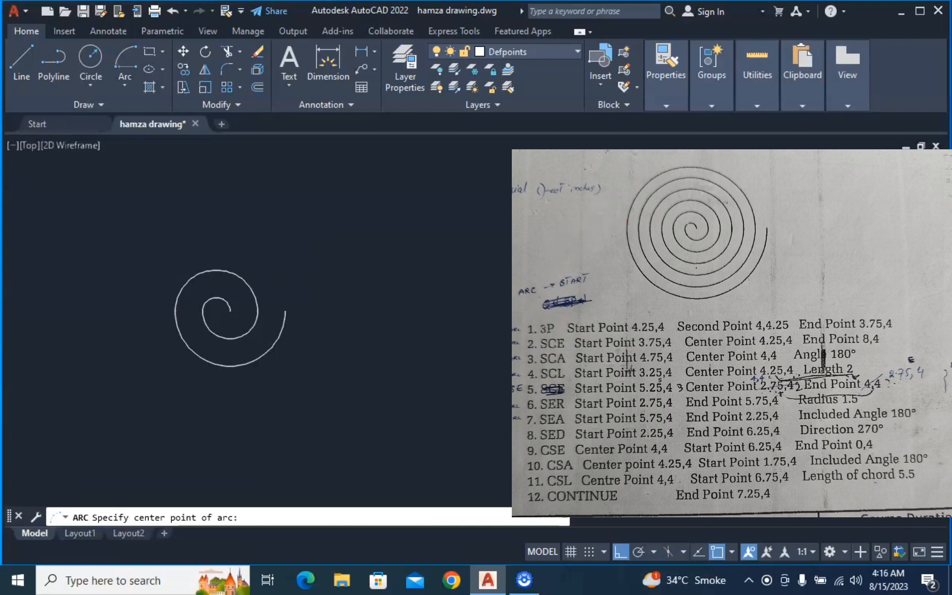
key("Return")
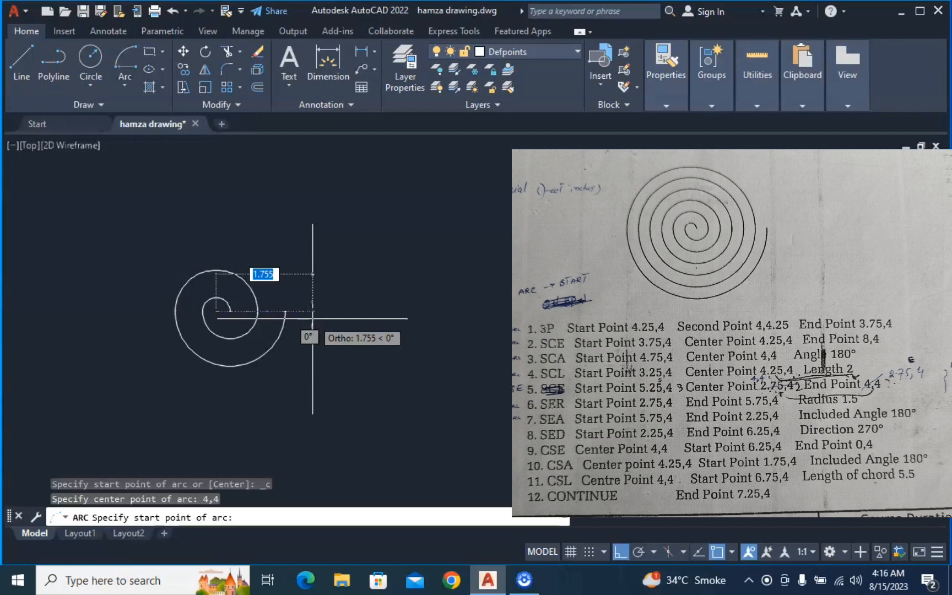
type("5.25")
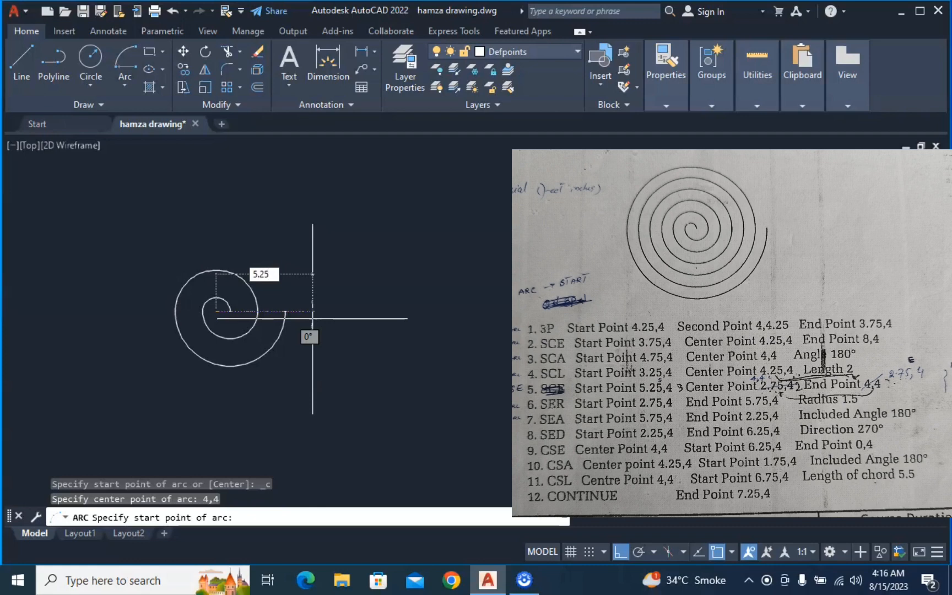
type(",4")
key("Return")
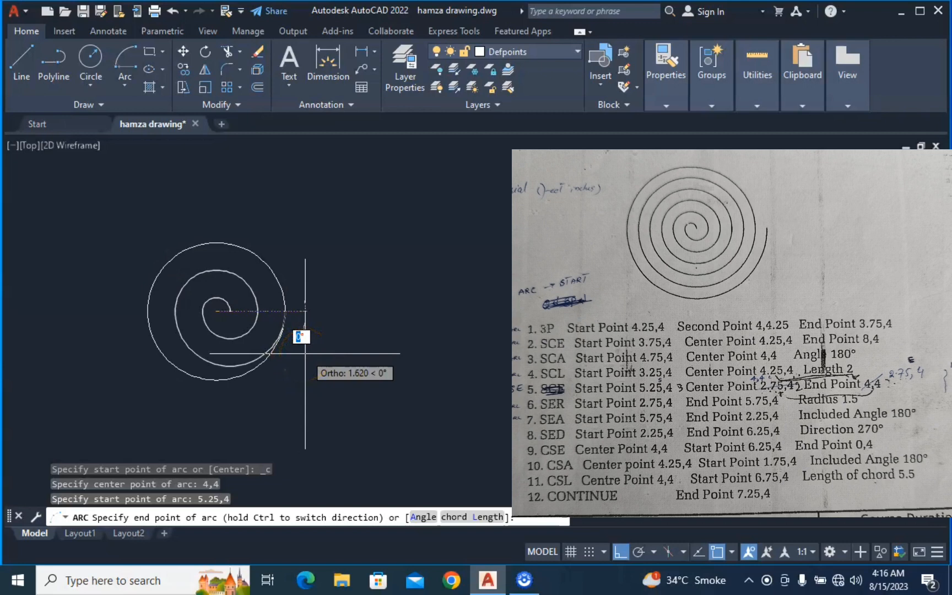
type("2.7")
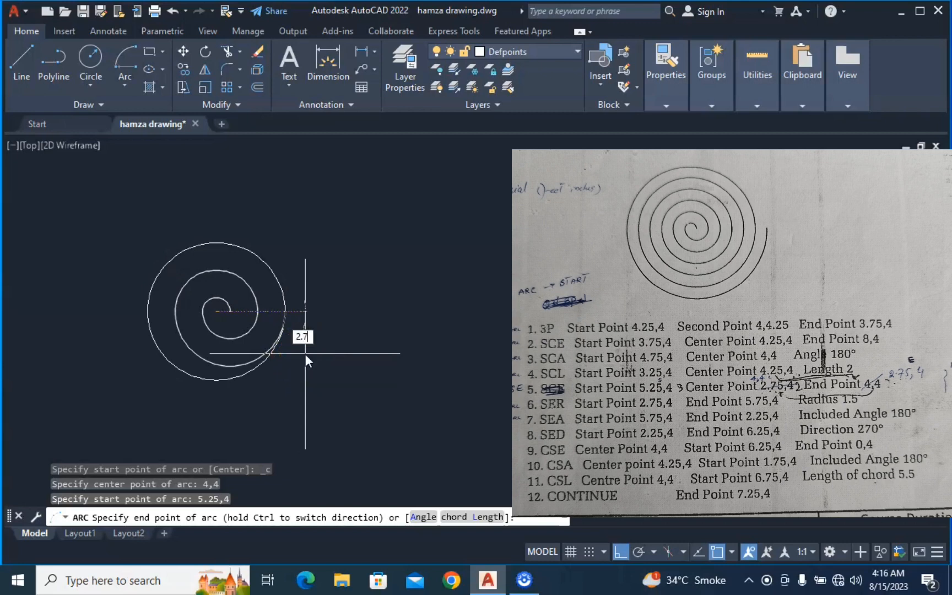
type("5,")
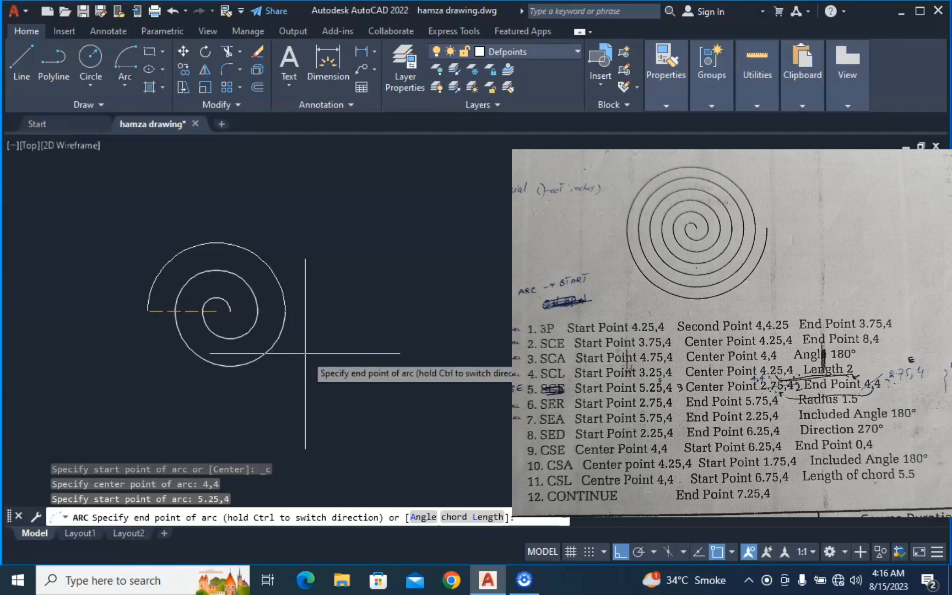
type("4")
key("Return")
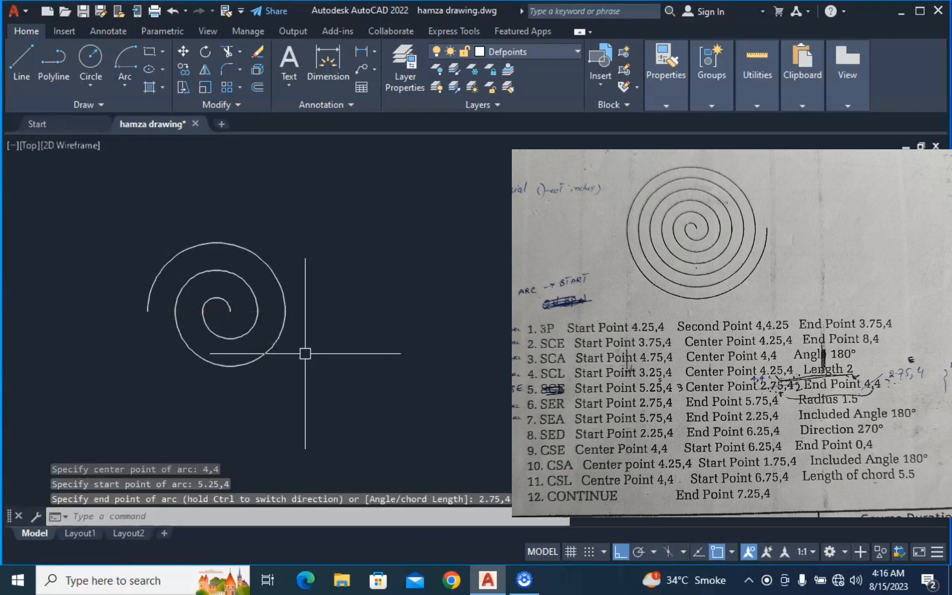
left_click(237, 354)
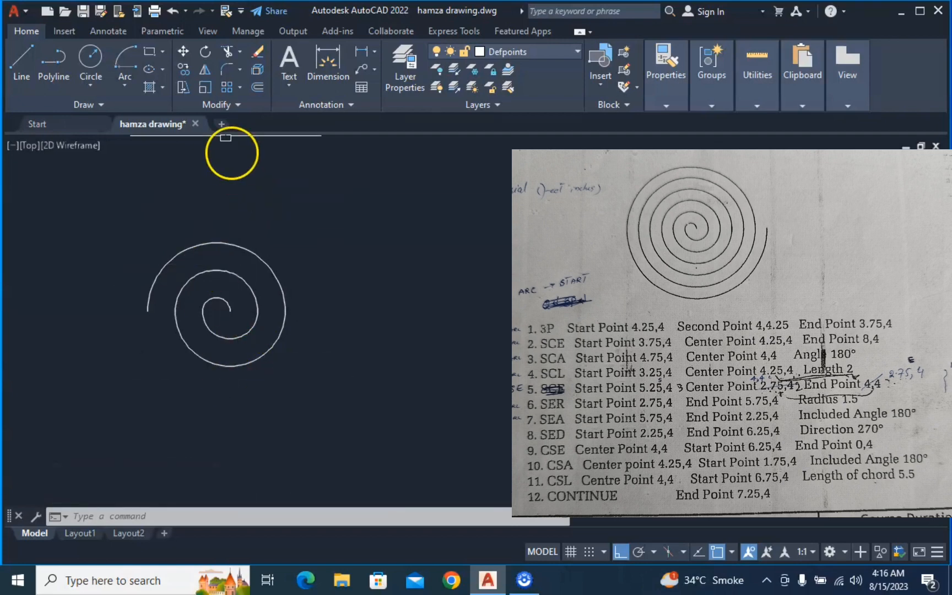
- Draw a Start, End, Radius arc starting at 2.75,4 and ending at 5.75,4 with a radius of 1.5
left_click(124, 79)
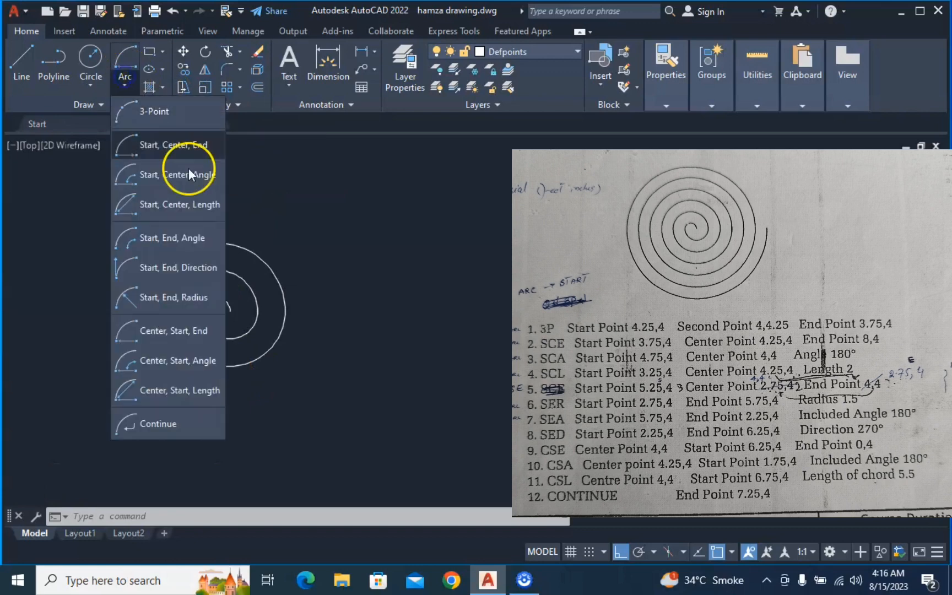
left_click(192, 300)
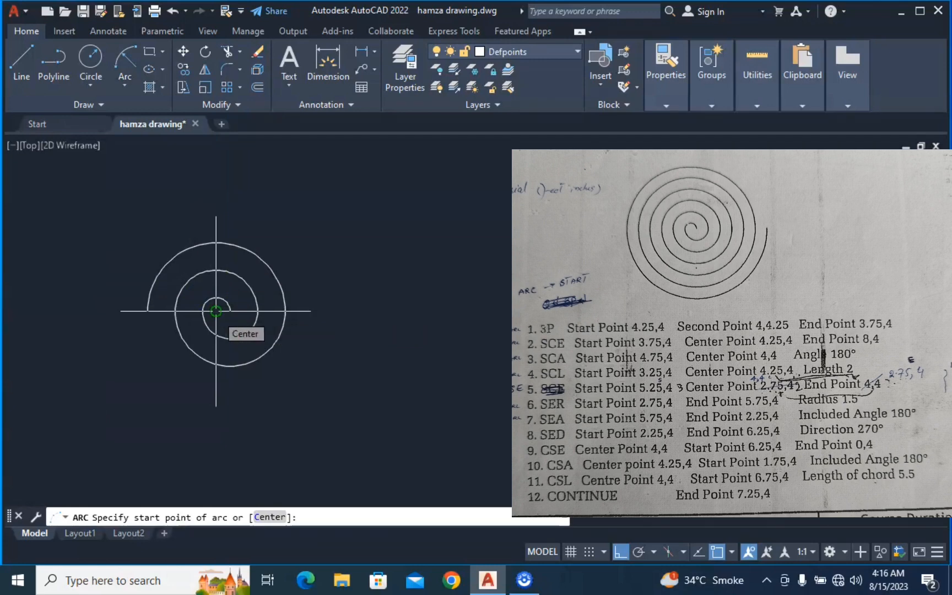
type("2.75")
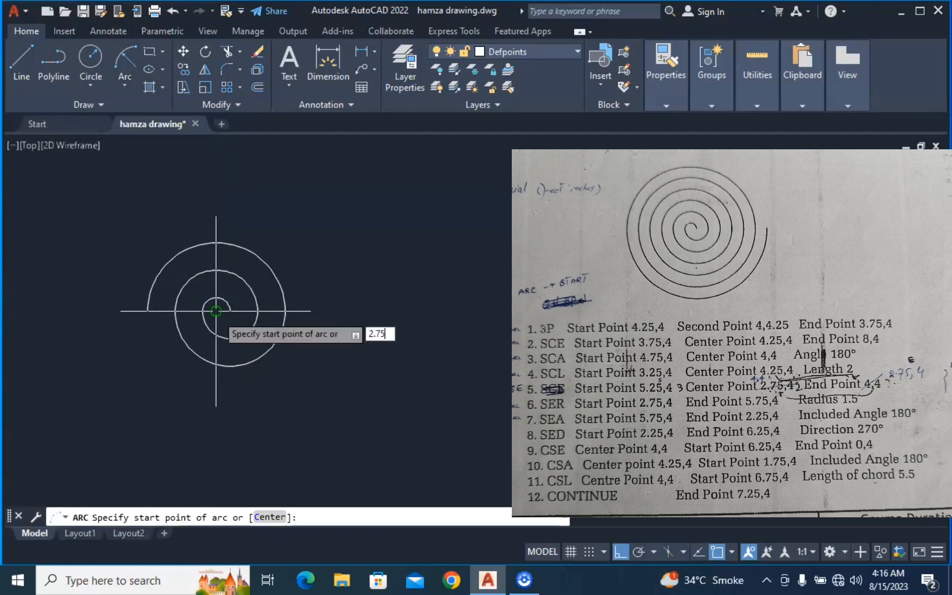
key("Tab")
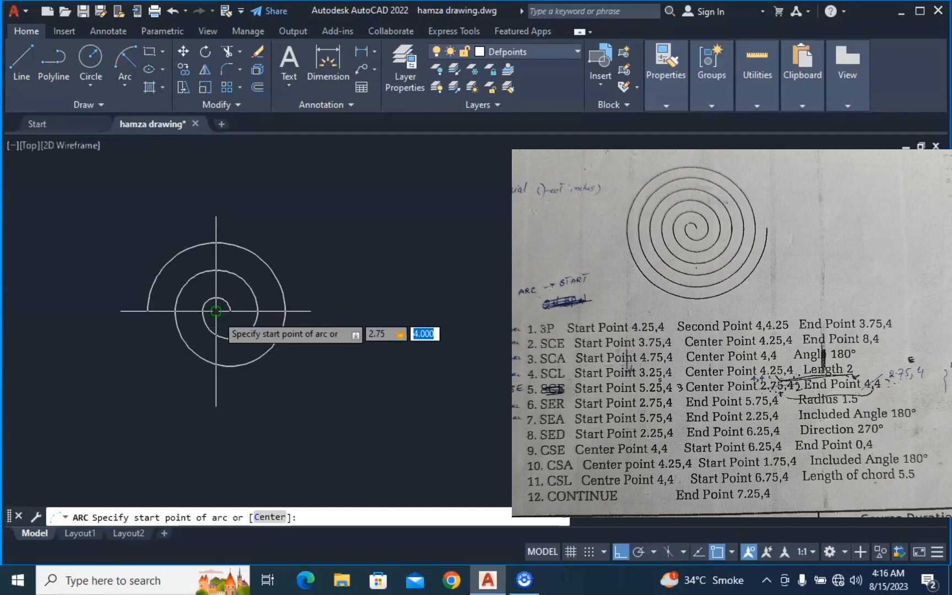
type("4")
key("Return")
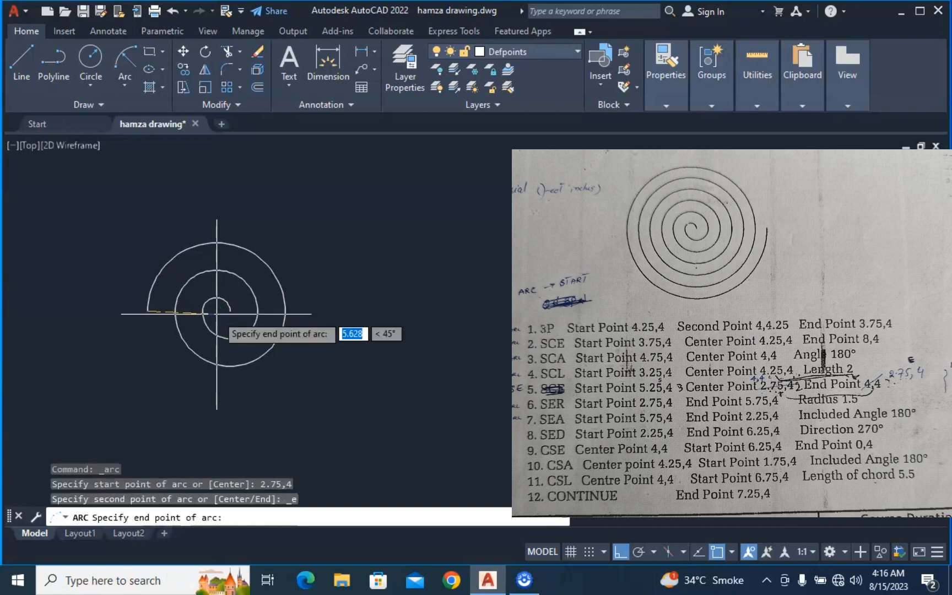
type("5.75")
key("Tab")
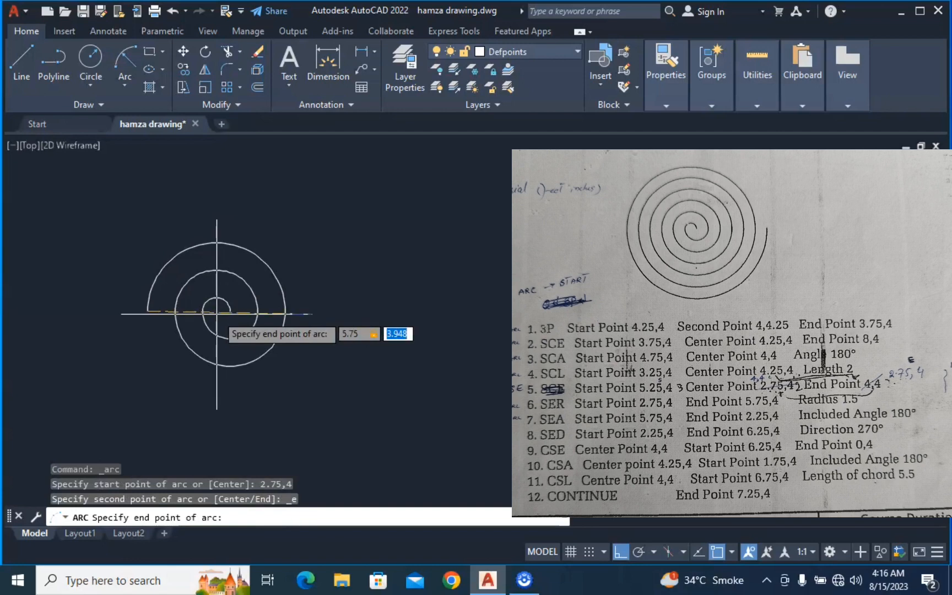
type("4")
key("Return")
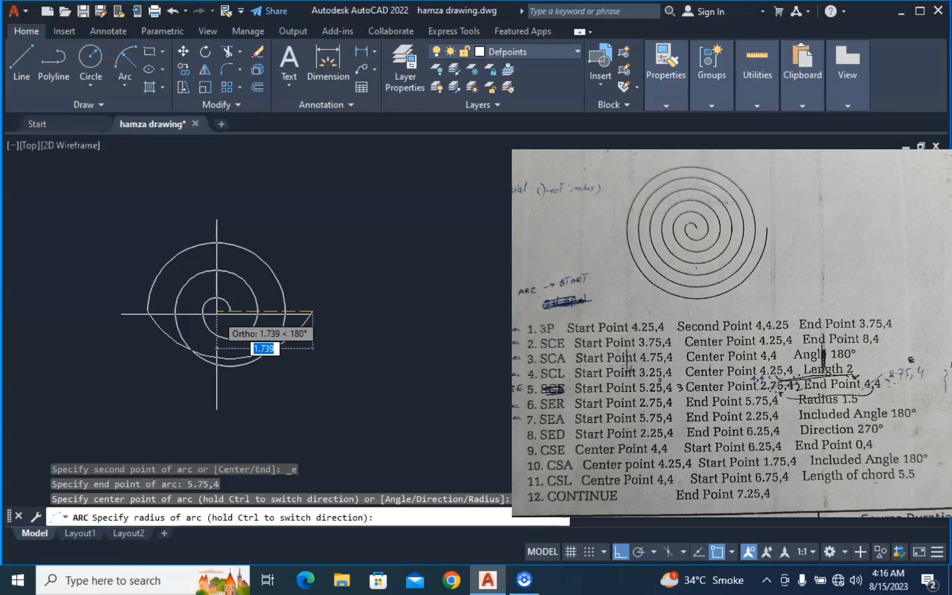
type("1.5")
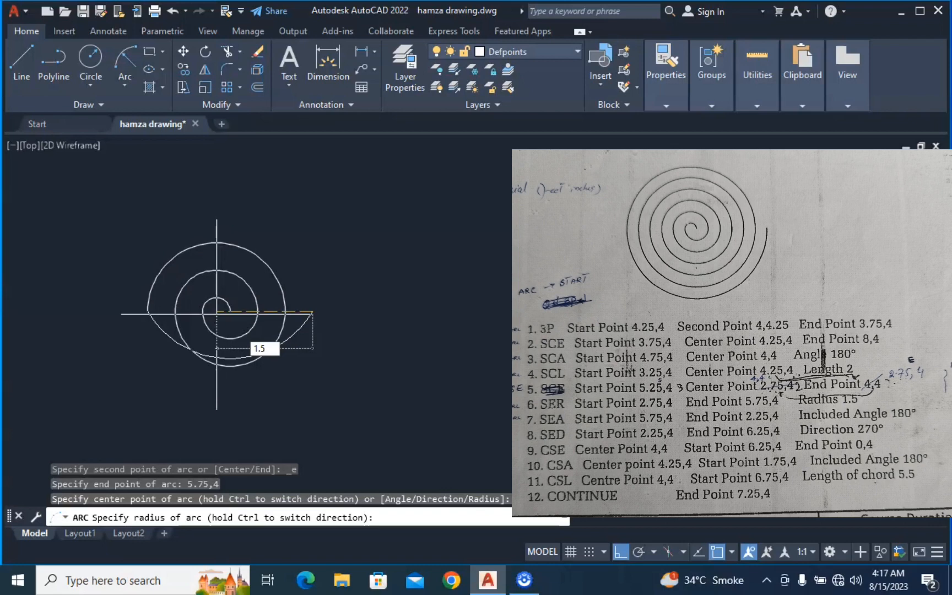
key("Return")
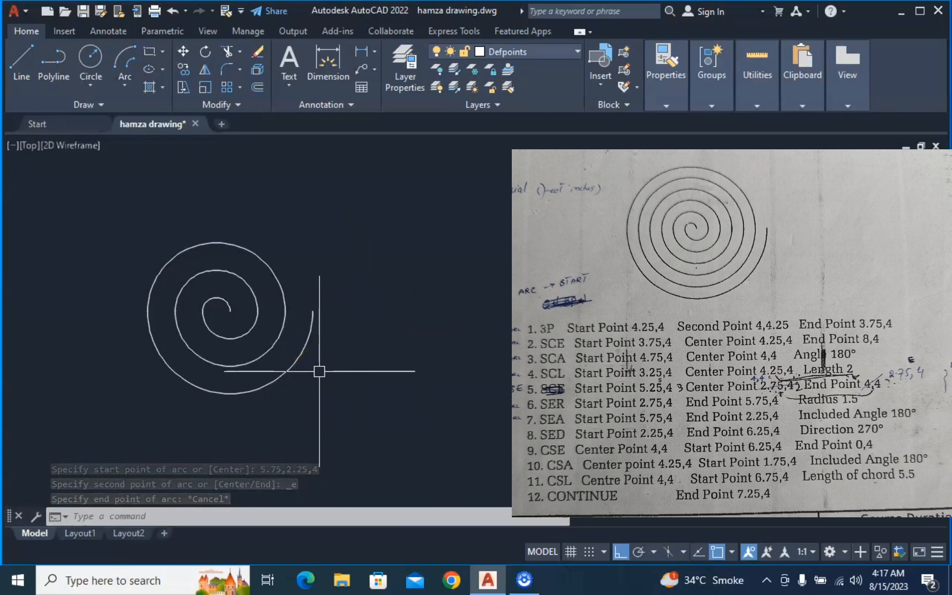
left_click(323, 369)
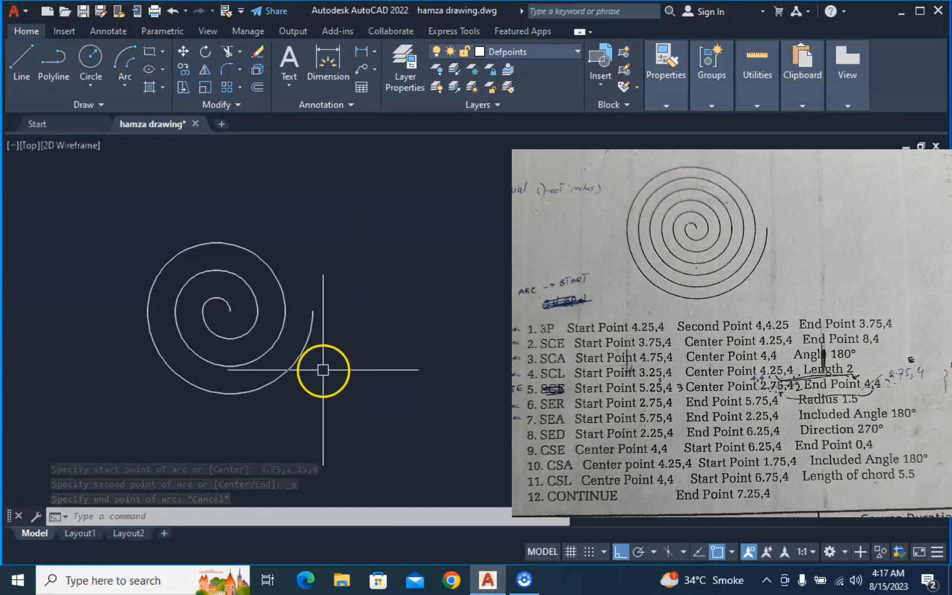
- Draw a Start, End, Angle arc starting at 5.75,4 and ending at 2.25,4 with an included angle of 180°
left_click(127, 89)
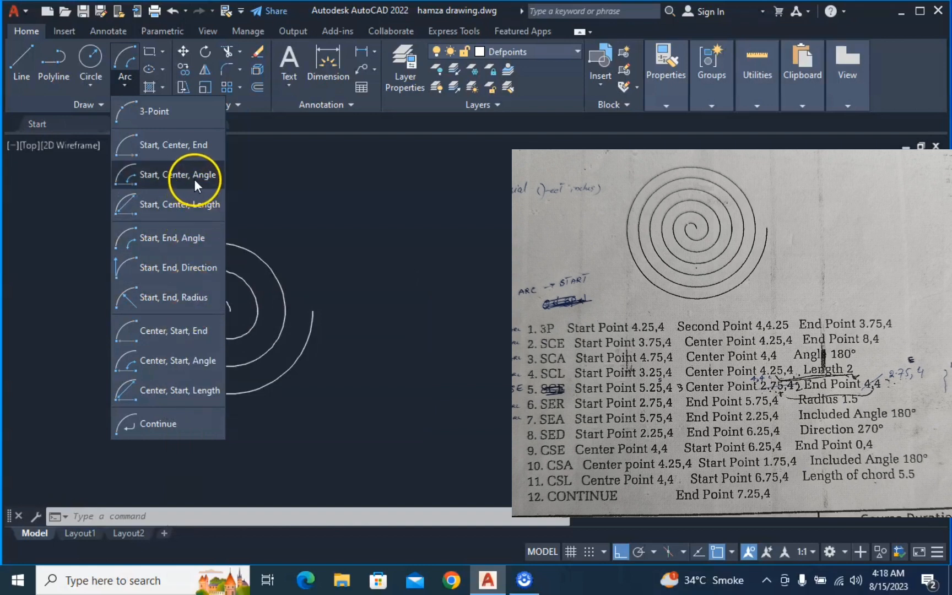
left_click(180, 239)
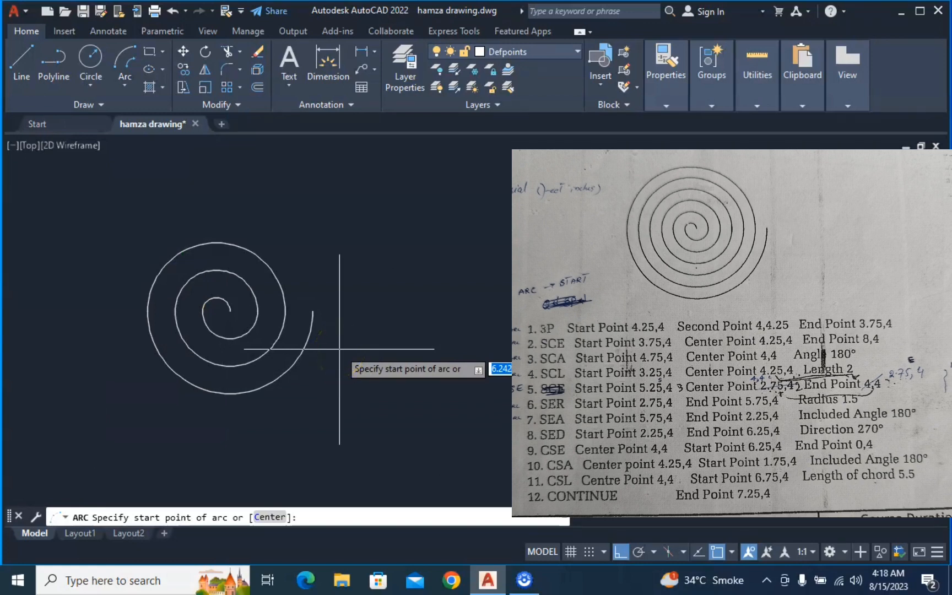
type("5.75")
type("4")
key("Return")
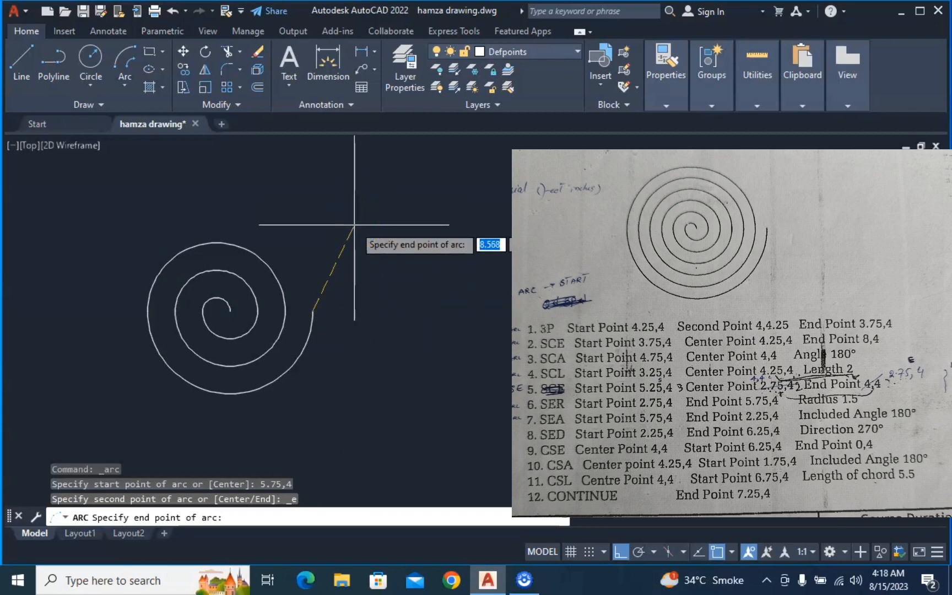
type("2.25")
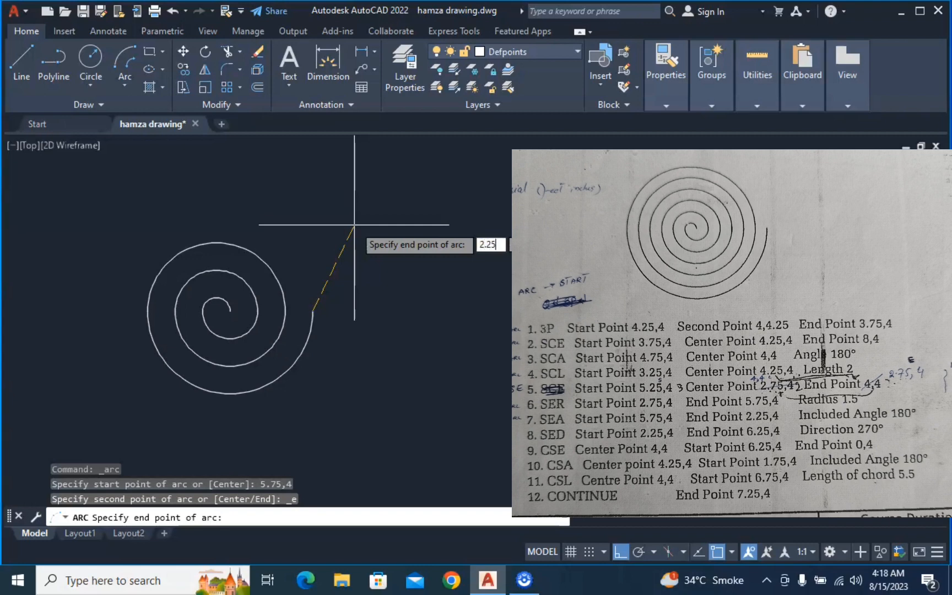
type(",")
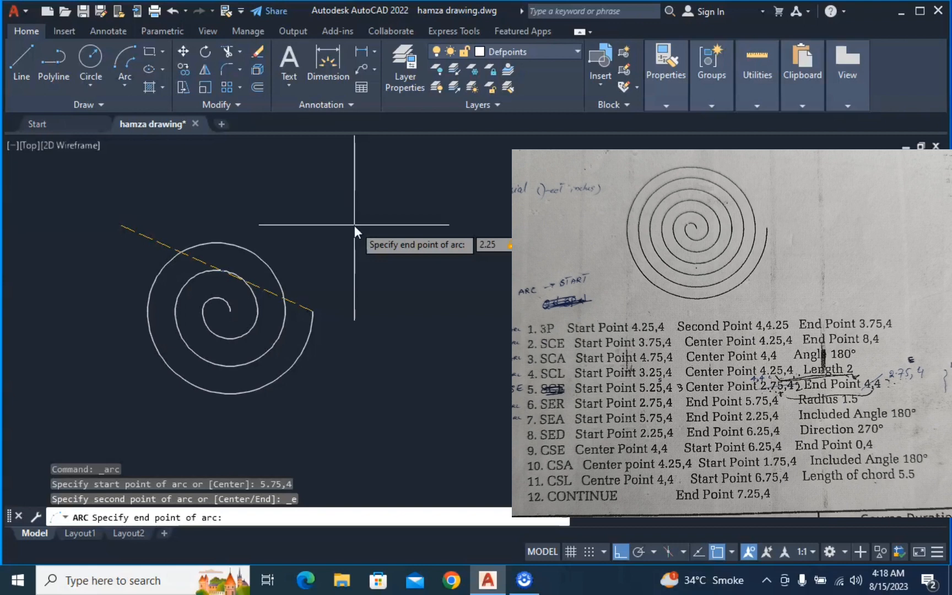
type("4")
key("Return")
type("a")
key("Return")
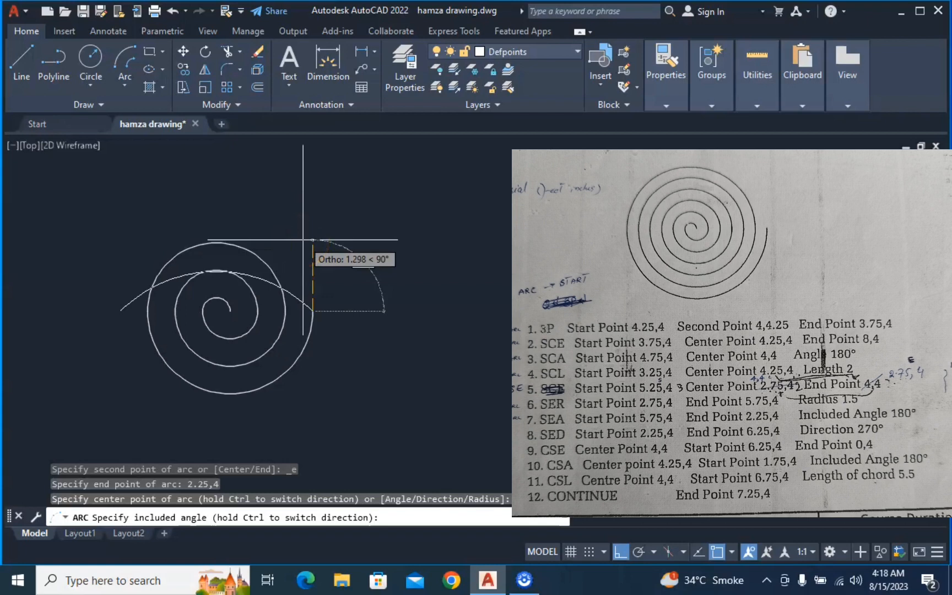
type("180")
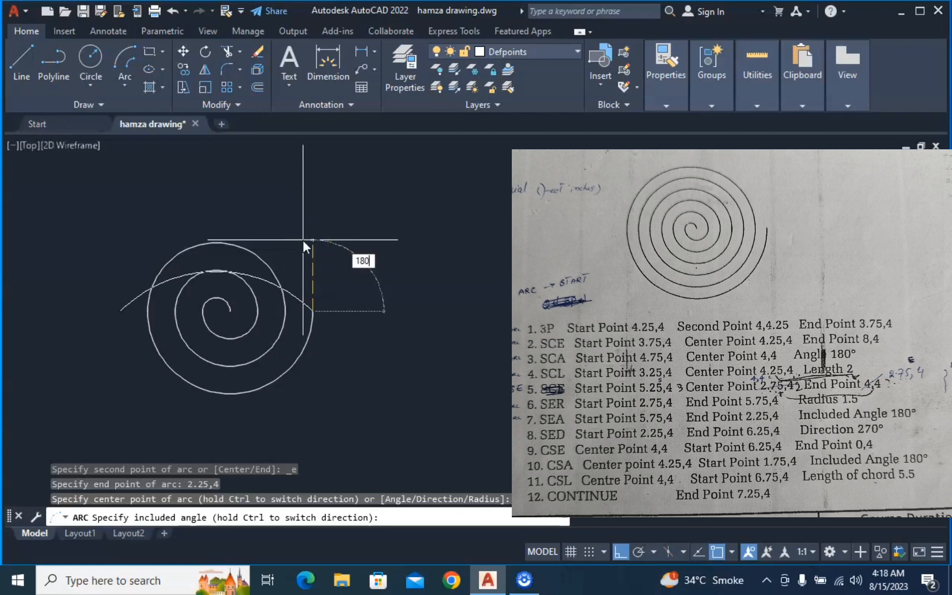
key("Return")
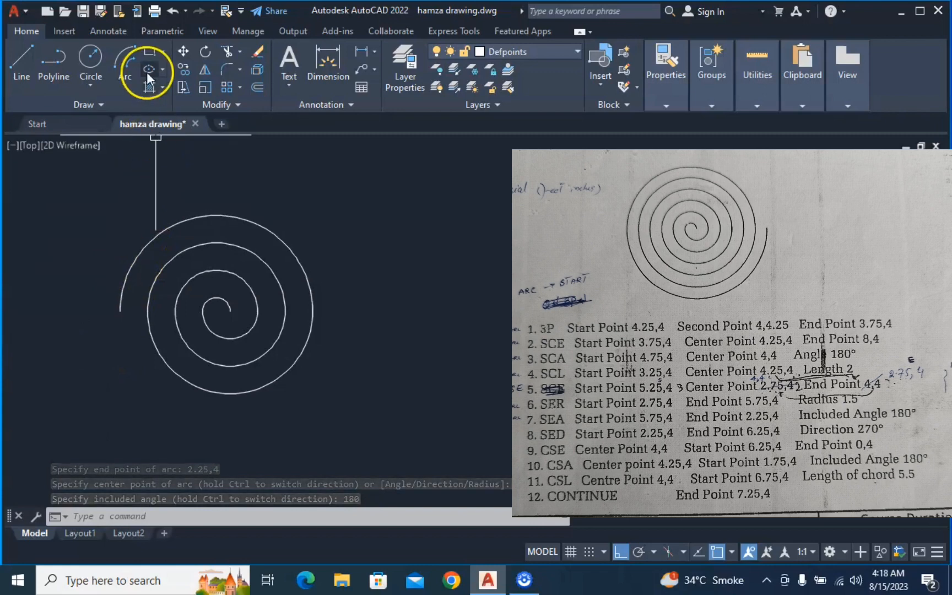
- Draw a Start, End, Direction arc starting at 2.25,4 and ending at 6.25,4 with a tangent direction of 270°
left_click(91, 81)
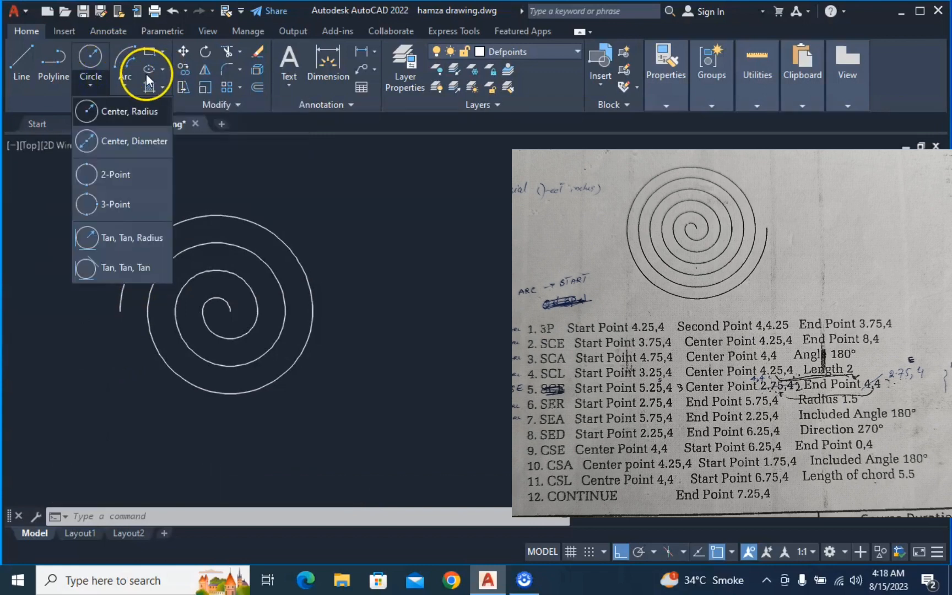
left_click(123, 79)
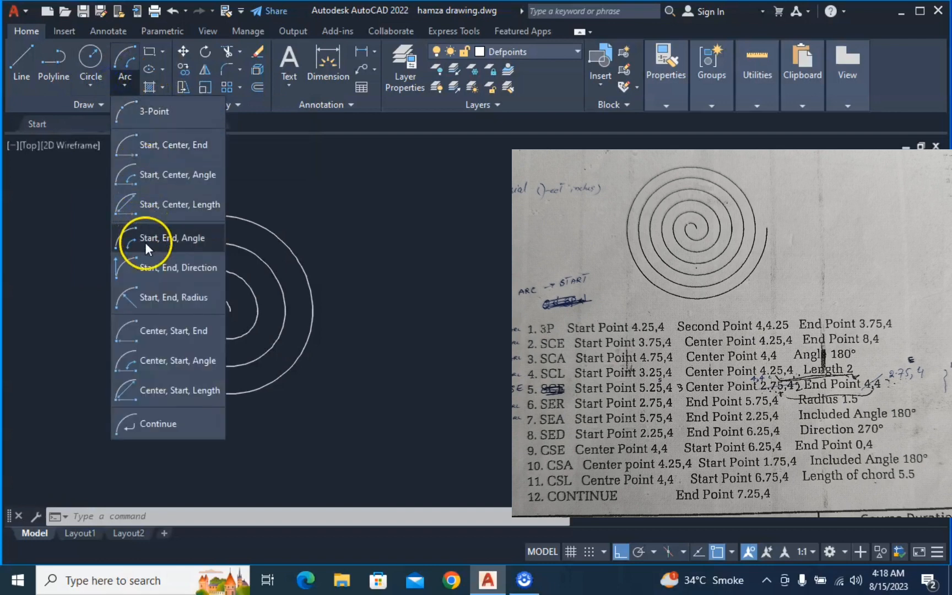
left_click(175, 268)
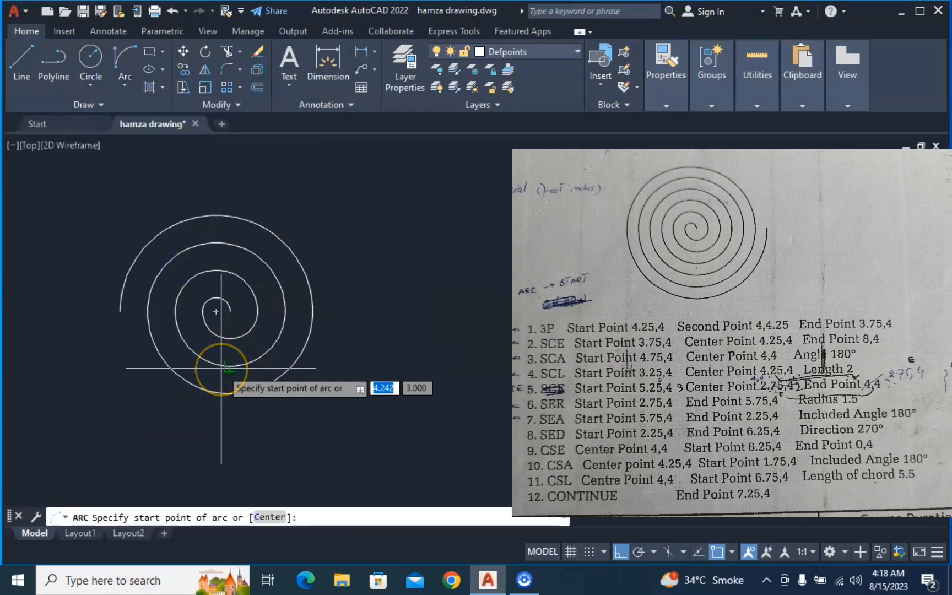
type("2.25")
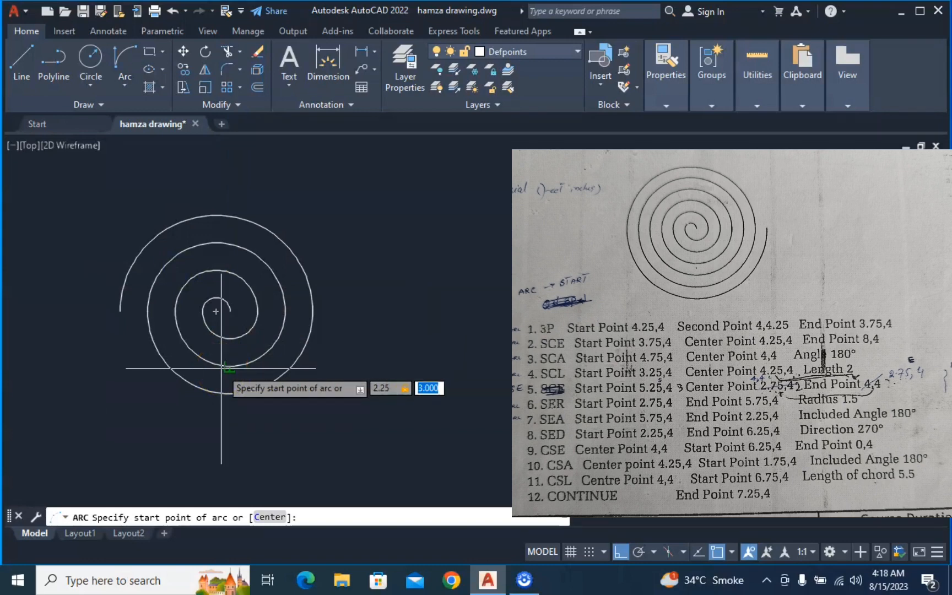
type(",4")
key("Return")
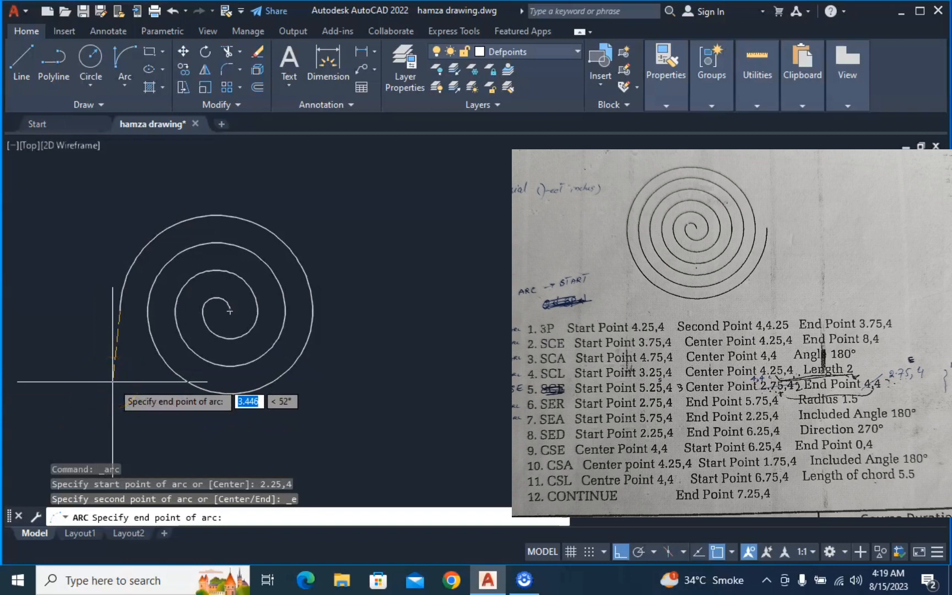
type("6.25")
key("Tab")
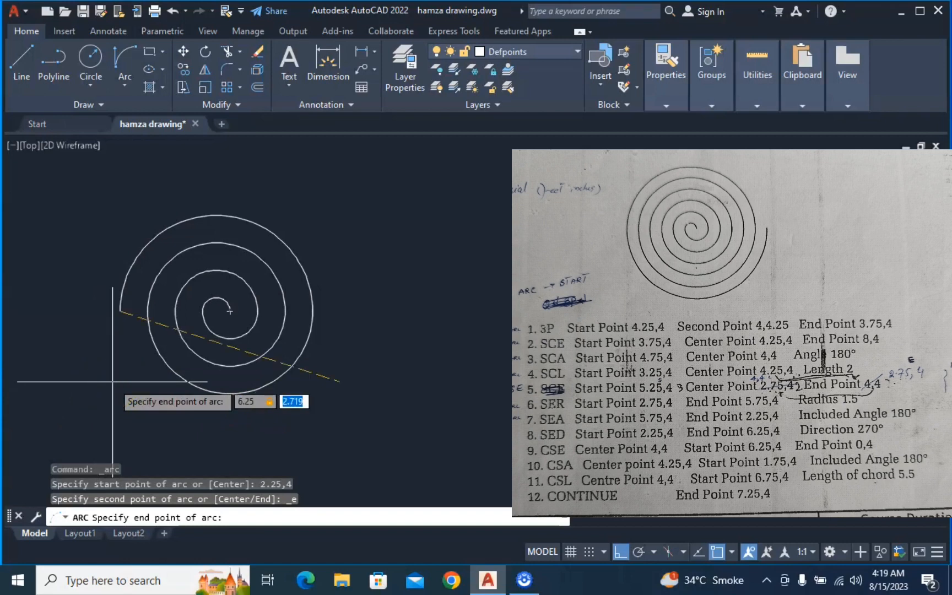
type("4")
key("Return")
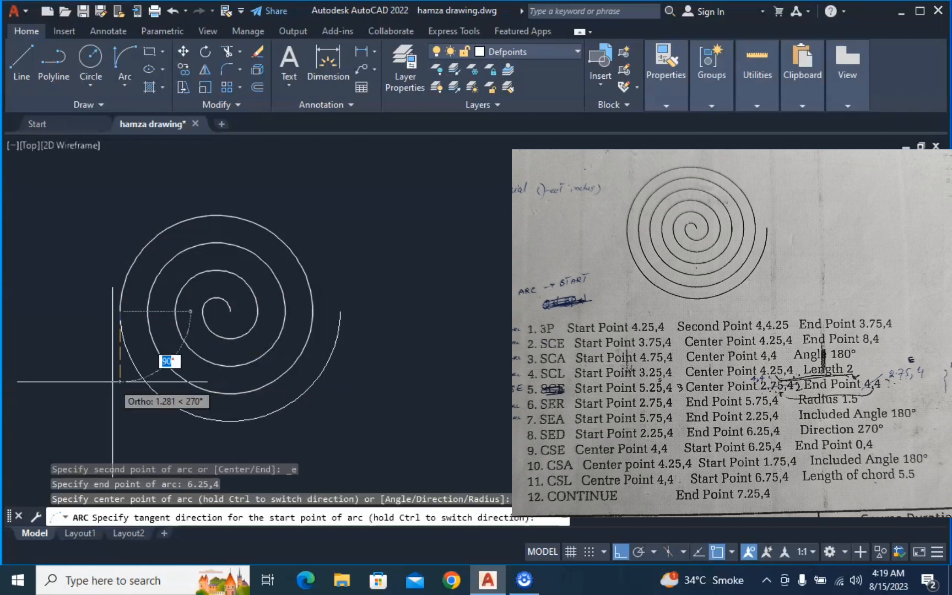
type("270")
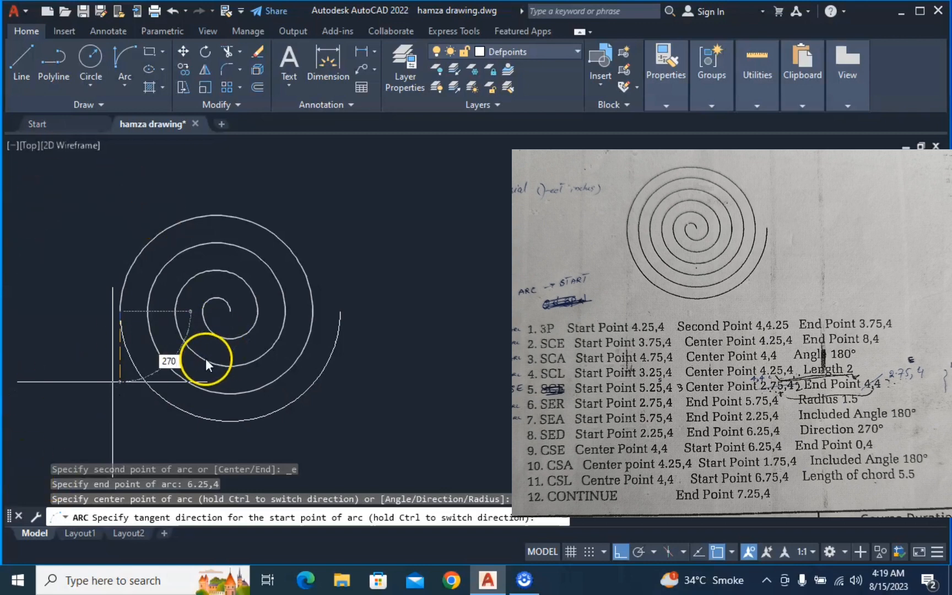
key("Return")
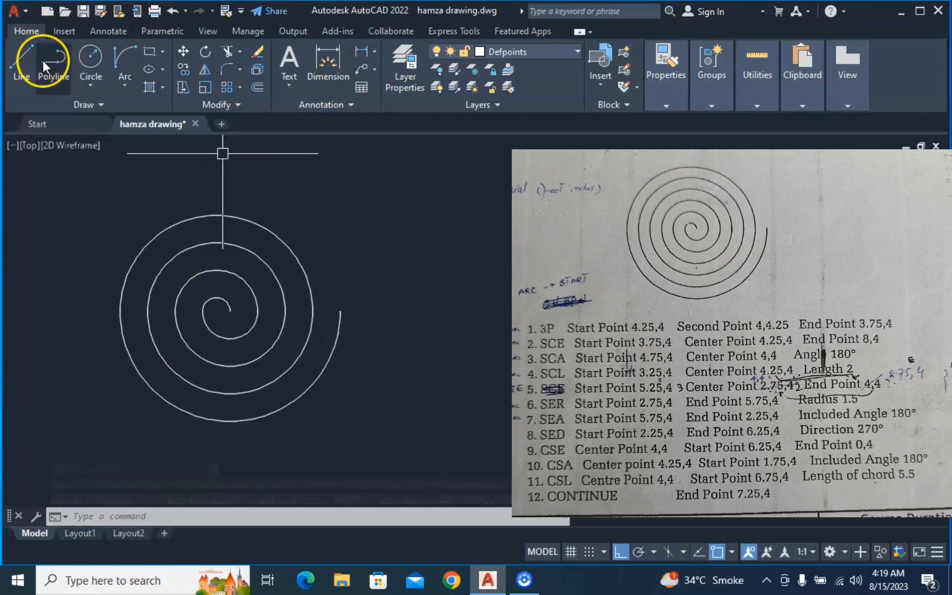
- Draw a Center, Start, End arc with its center at 4,4, starting at 6.25,4 and end point 0,4
left_click(125, 84)
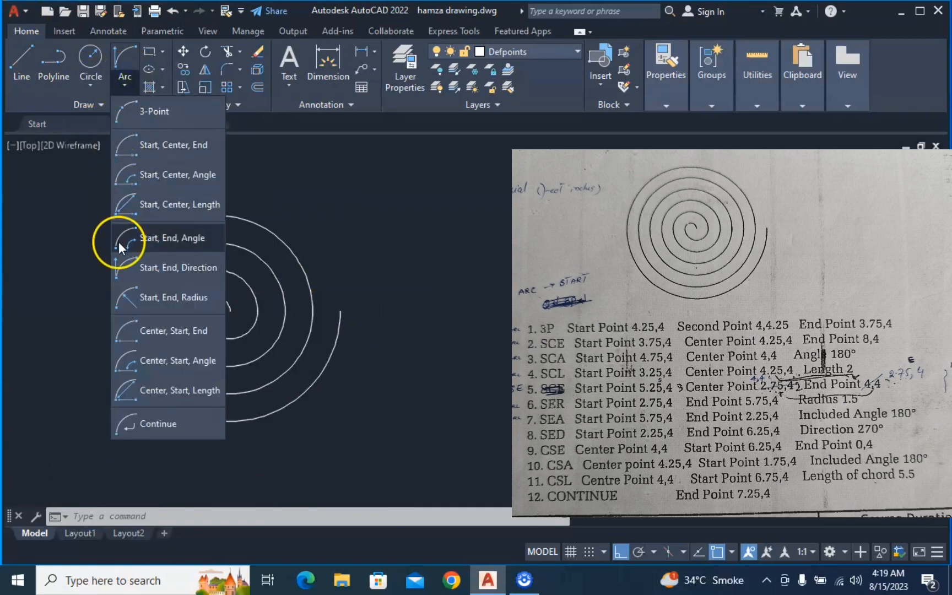
left_click(158, 330)
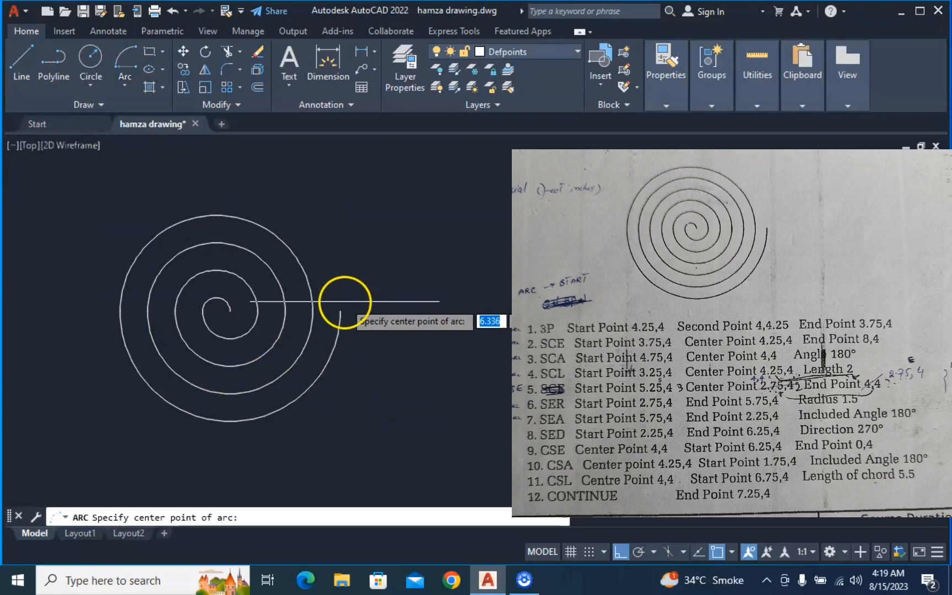
type("4,4")
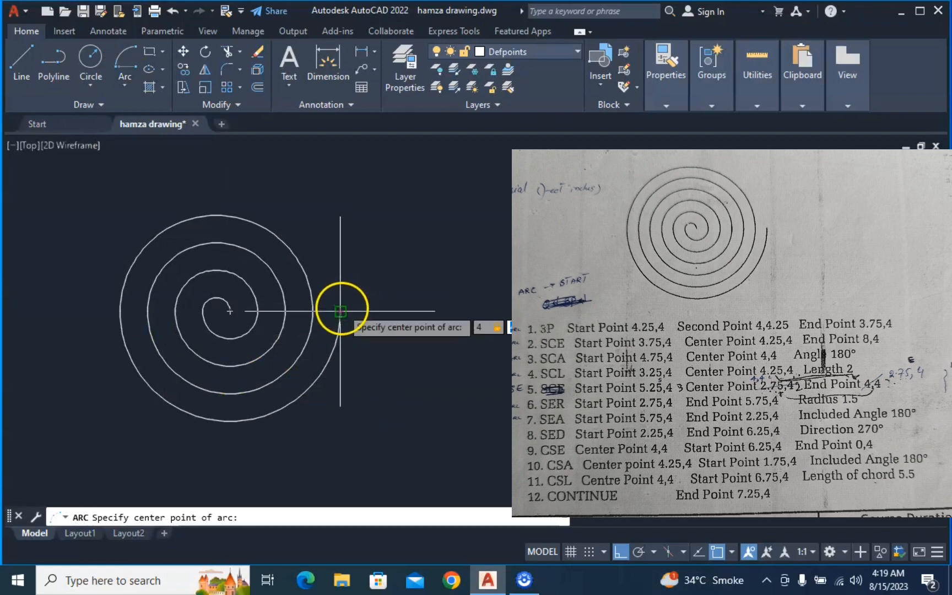
key("Return")
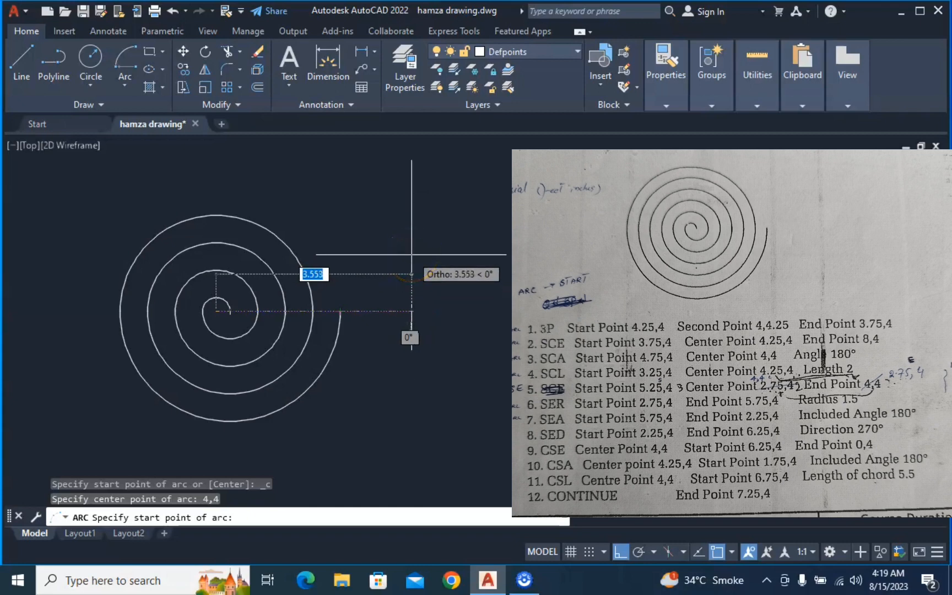
type("6.25")
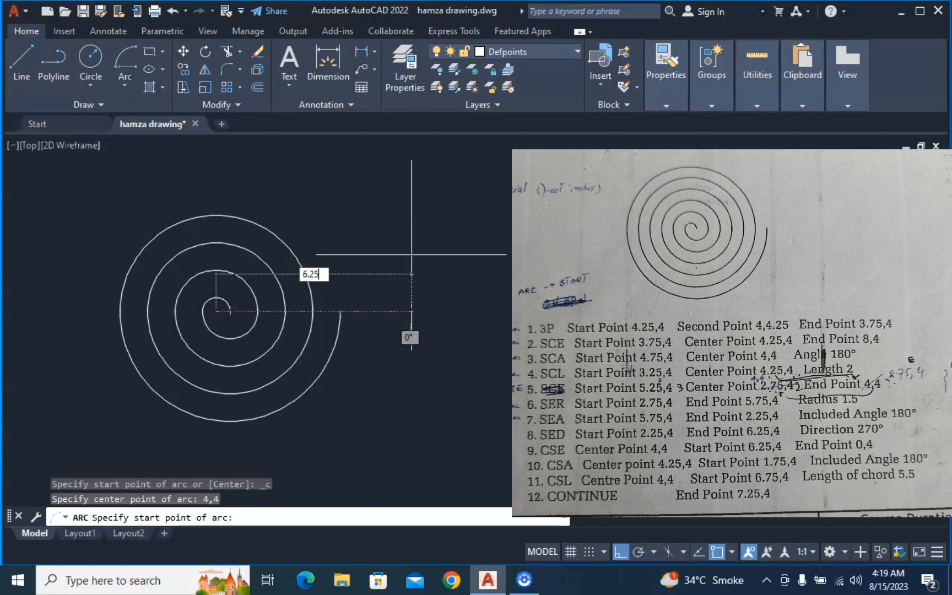
type(",")
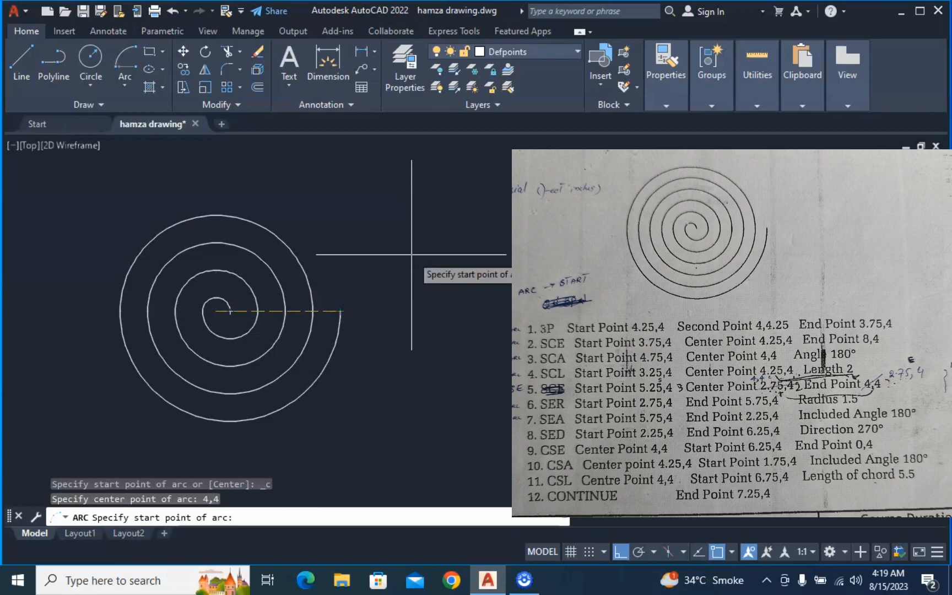
type("4")
key("Return")
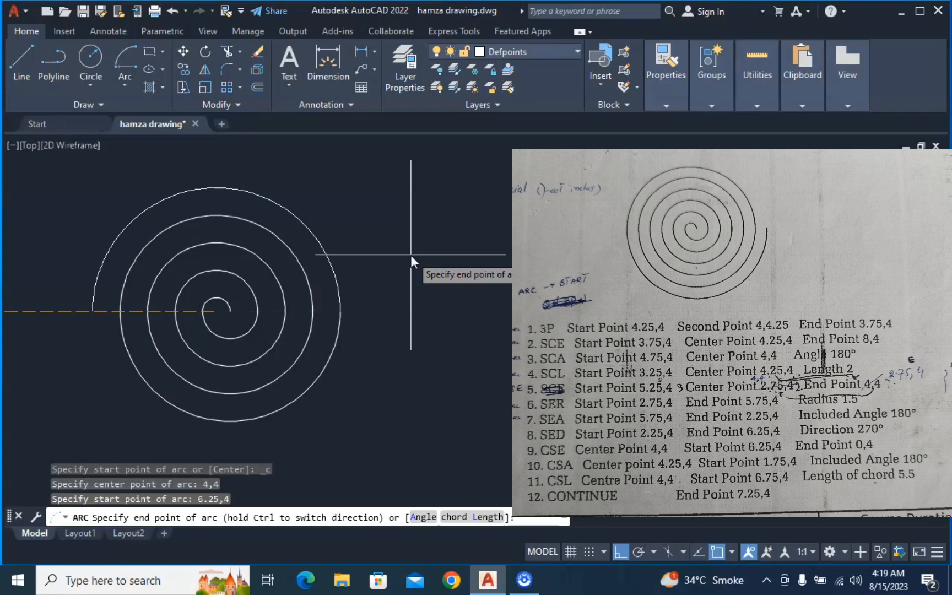
type("0,4")
key("Return")
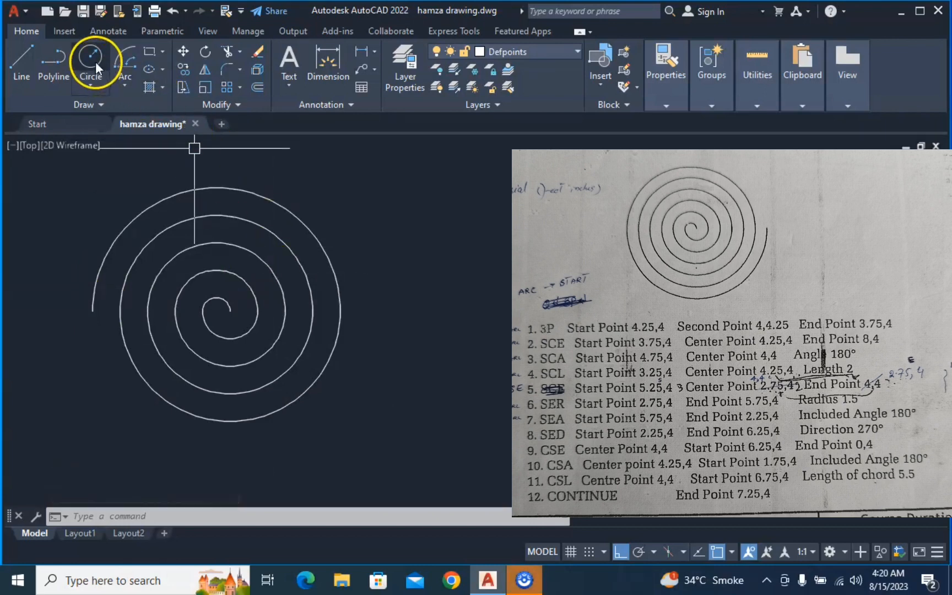
- Draw a Center, Start, Angle arc with its center at 4.25,4, starting at 1.75,4 with an included angle of 180°
left_click(126, 82)
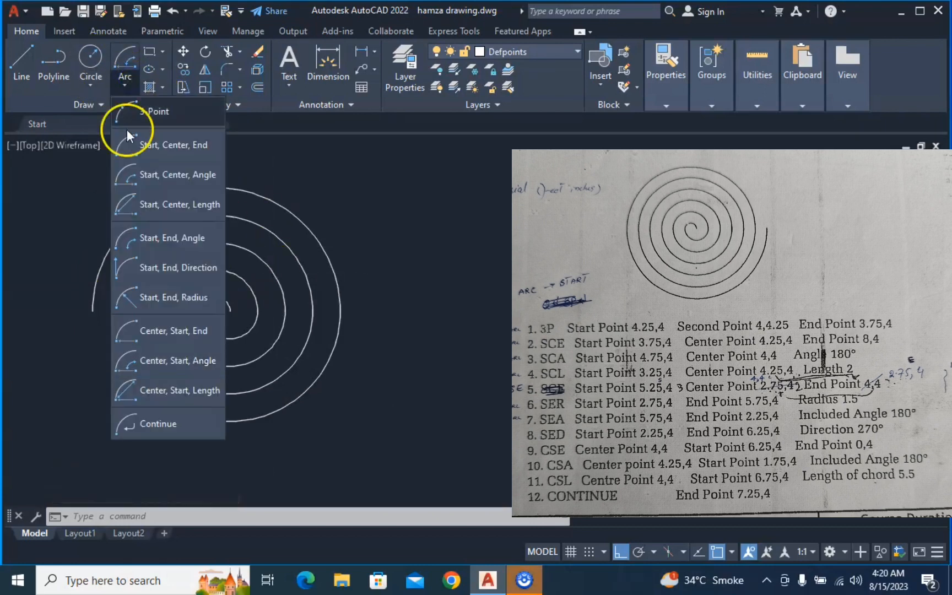
left_click(172, 362)
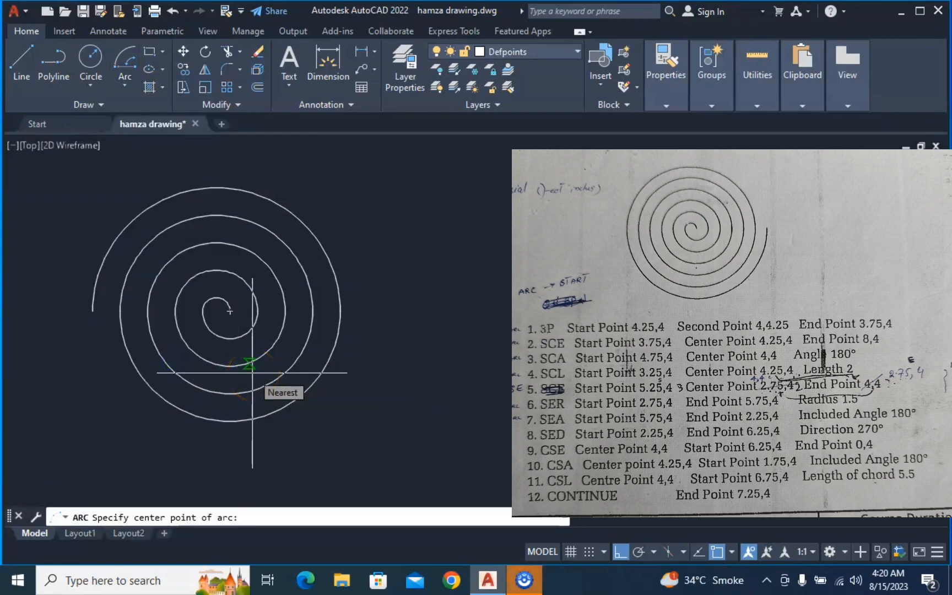
type("4.25")
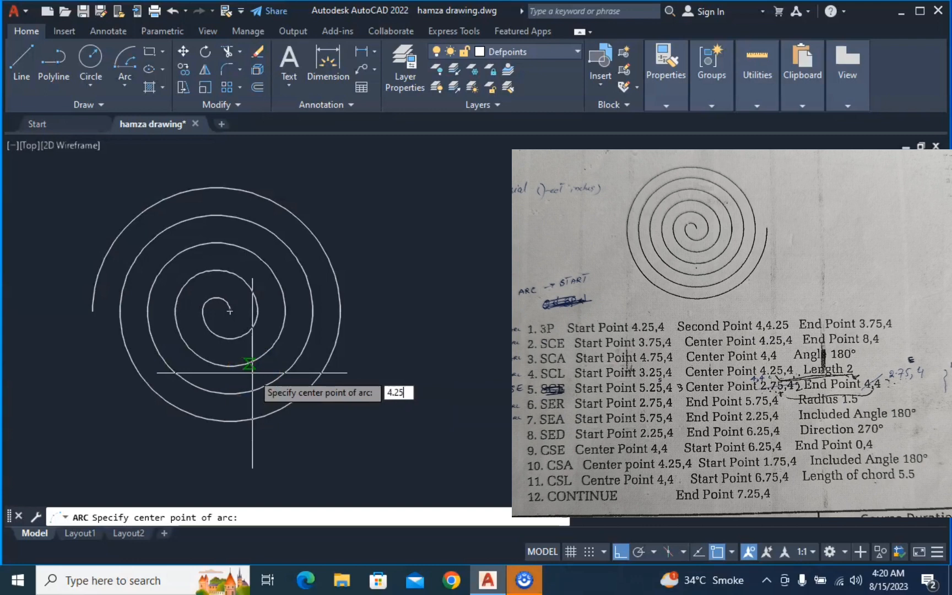
type(",")
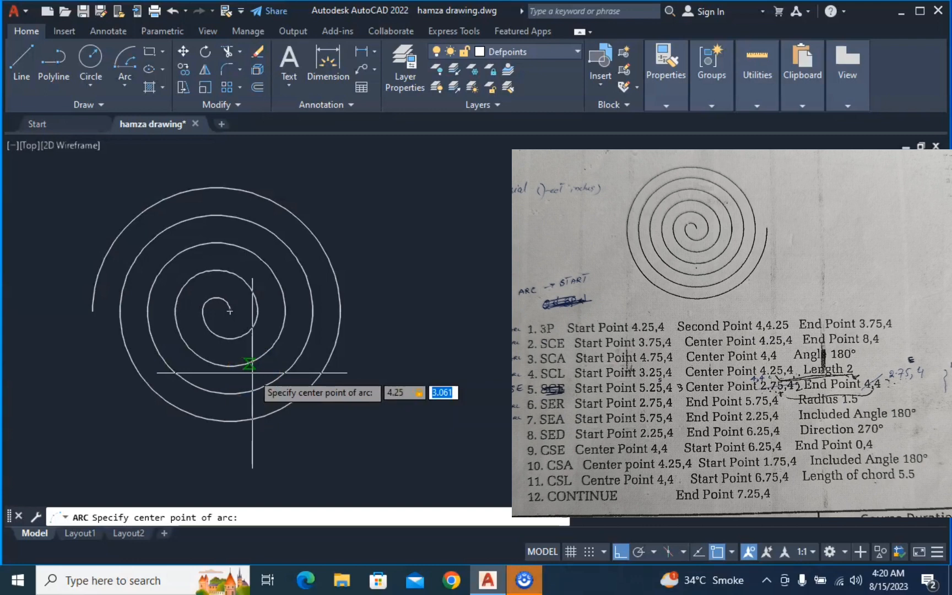
type("4")
key("Return")
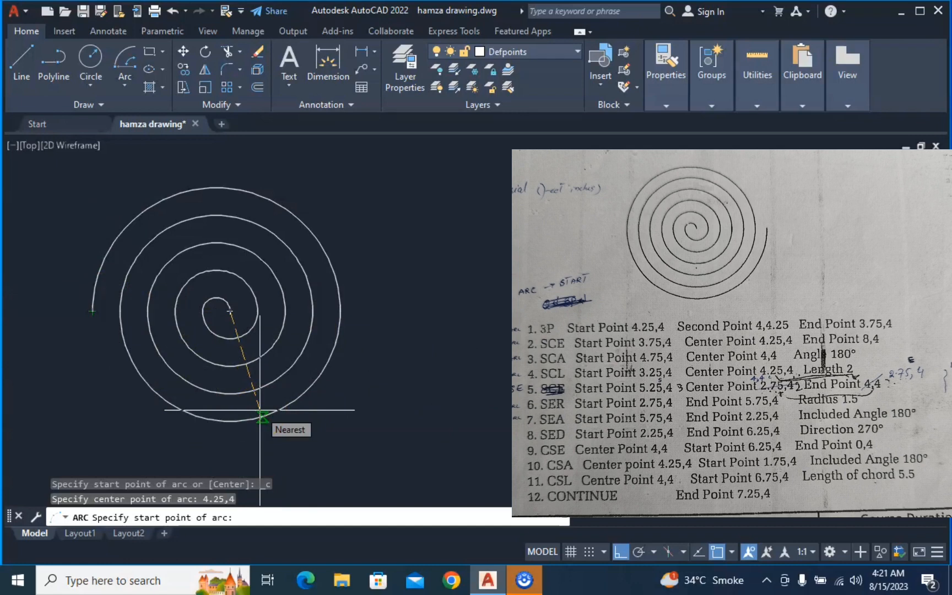
type("1.75")
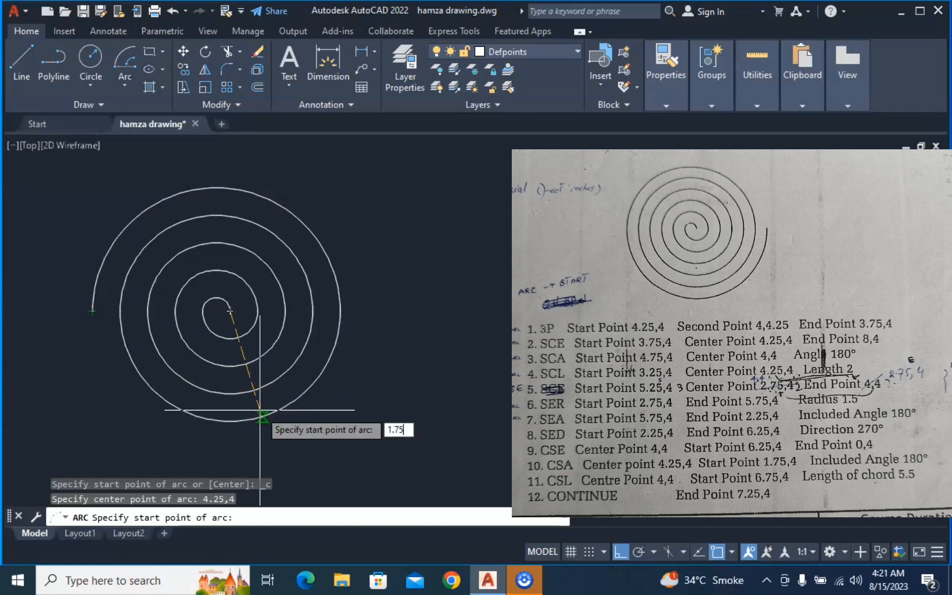
key("Tab")
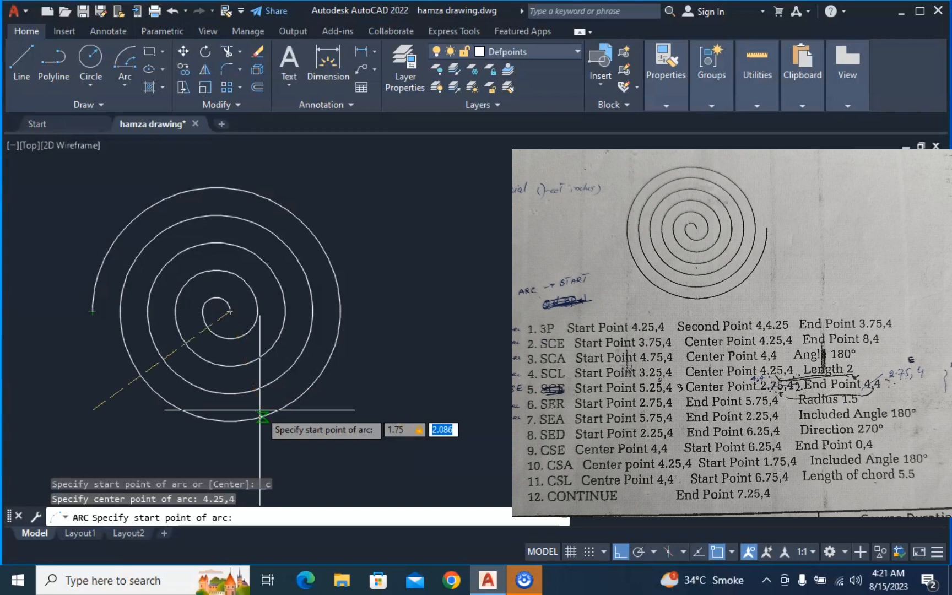
type("4")
key("Return")
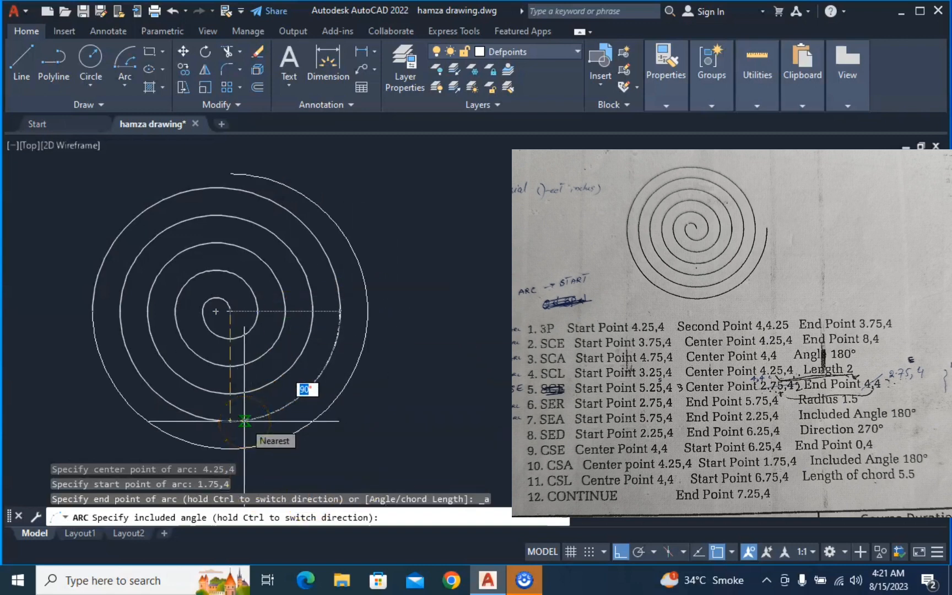
type("180")
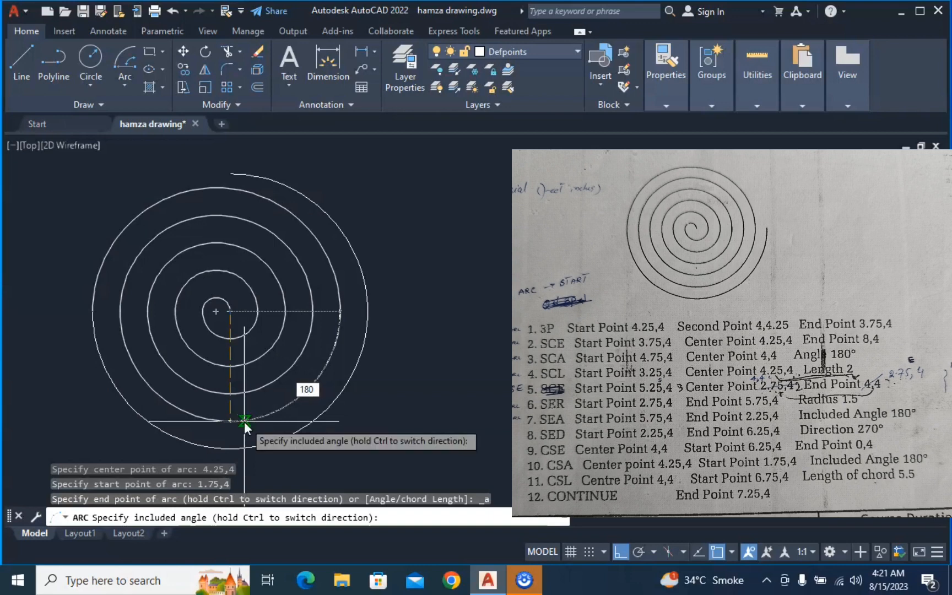
key("Return")
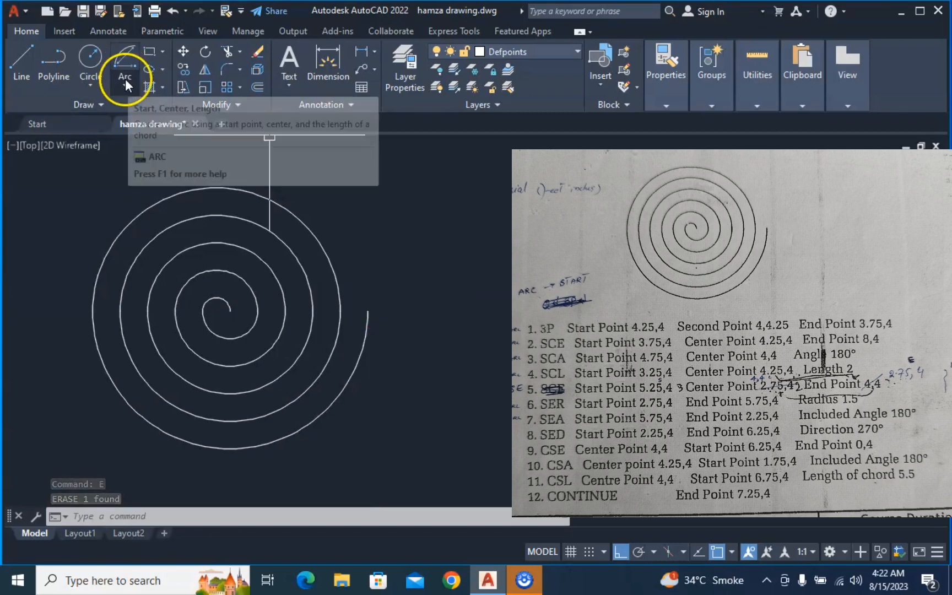
- Draw a Center, Start, Length arc with its center at 4,4, starting at 6.75,4 with a chord length of 5.5
left_click(125, 81)
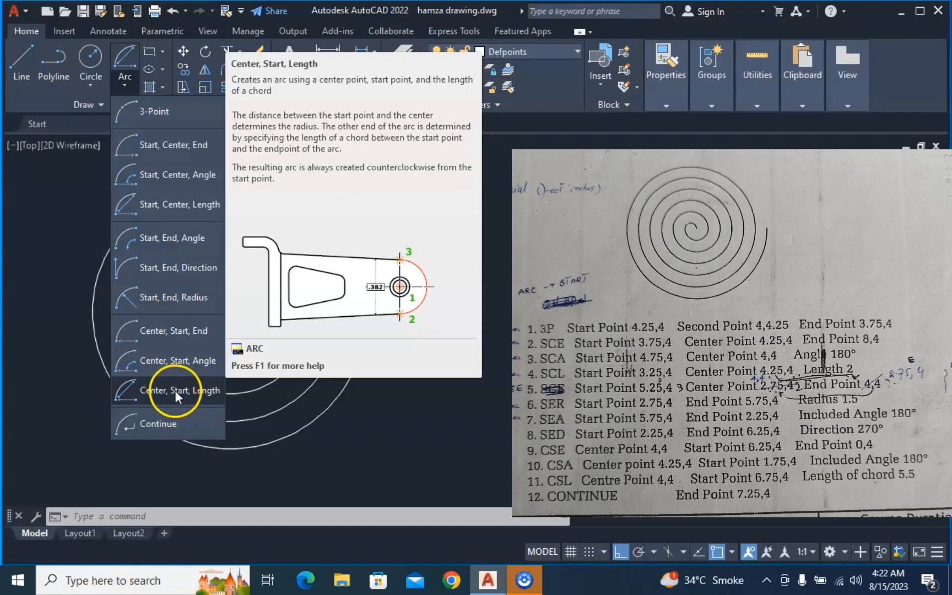
left_click(175, 390)
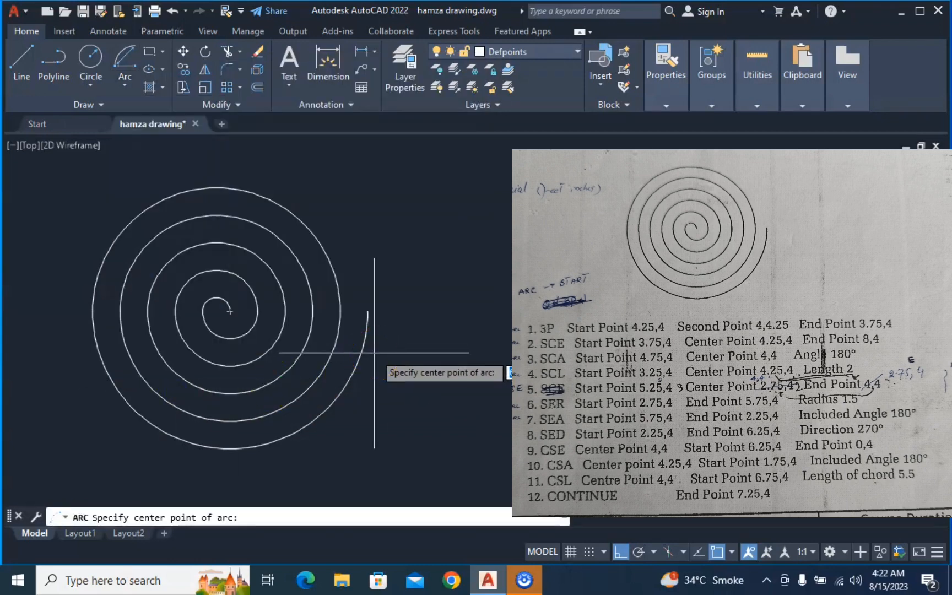
type("4,4")
key("Return")
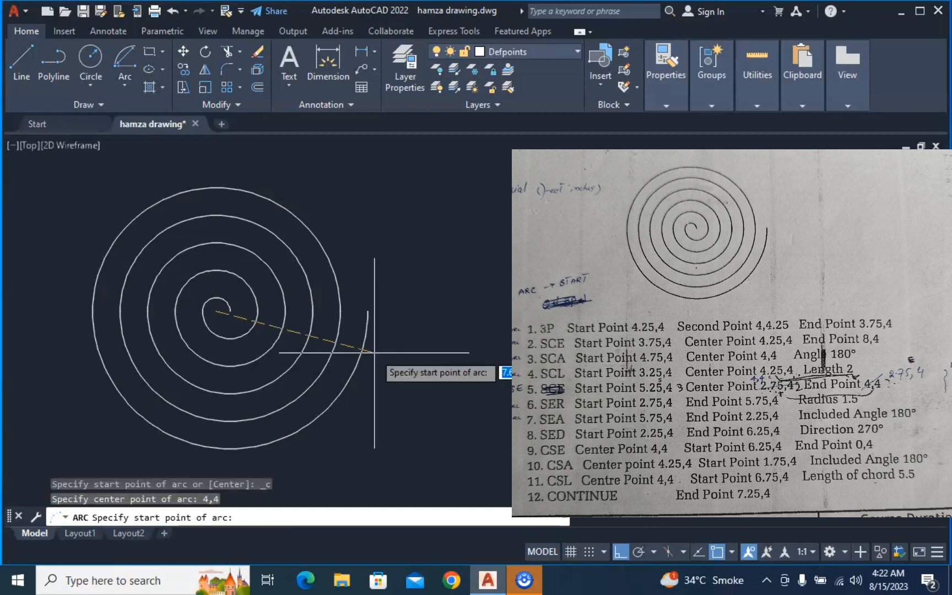
type("6.75,4")
key("Return")
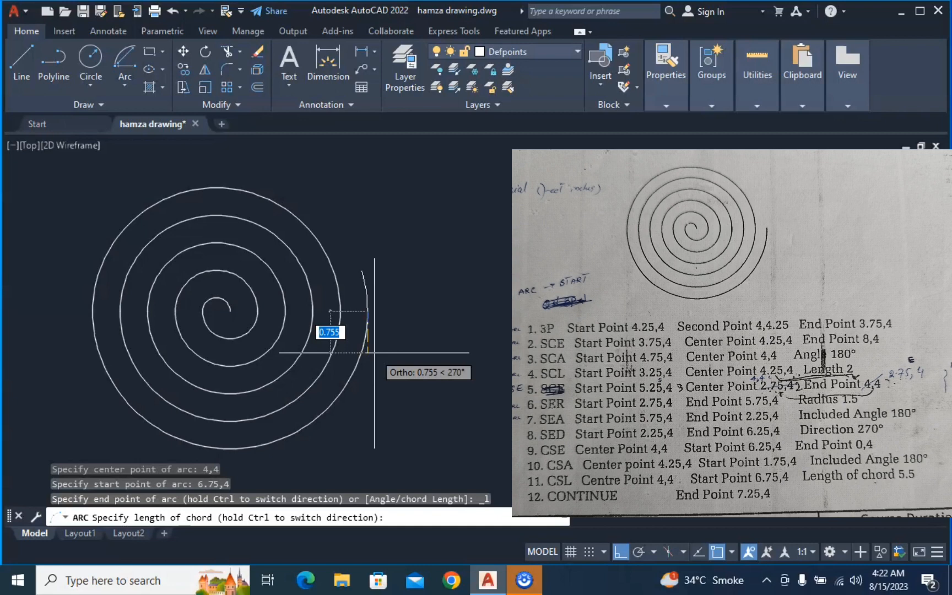
type("5.5")
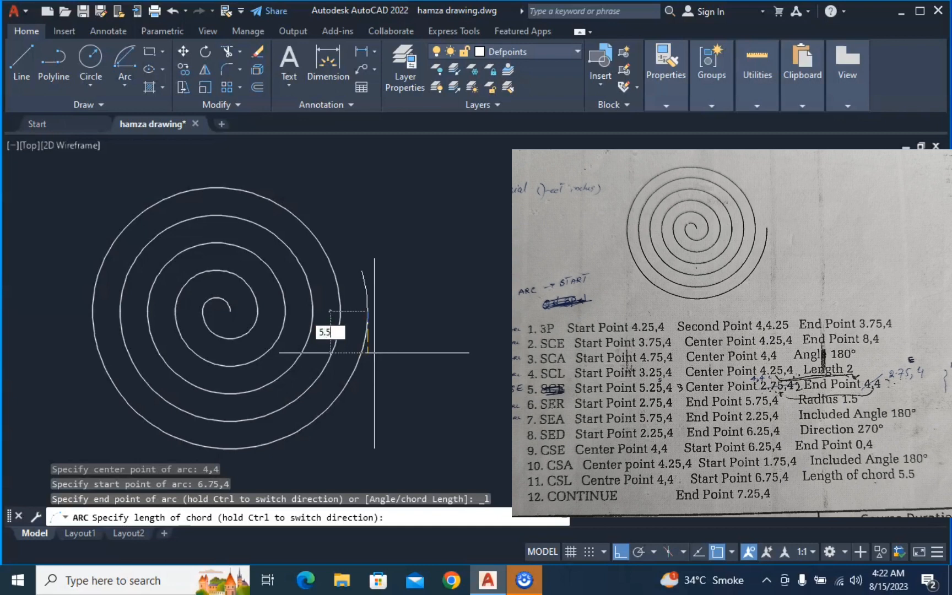
key("Return")
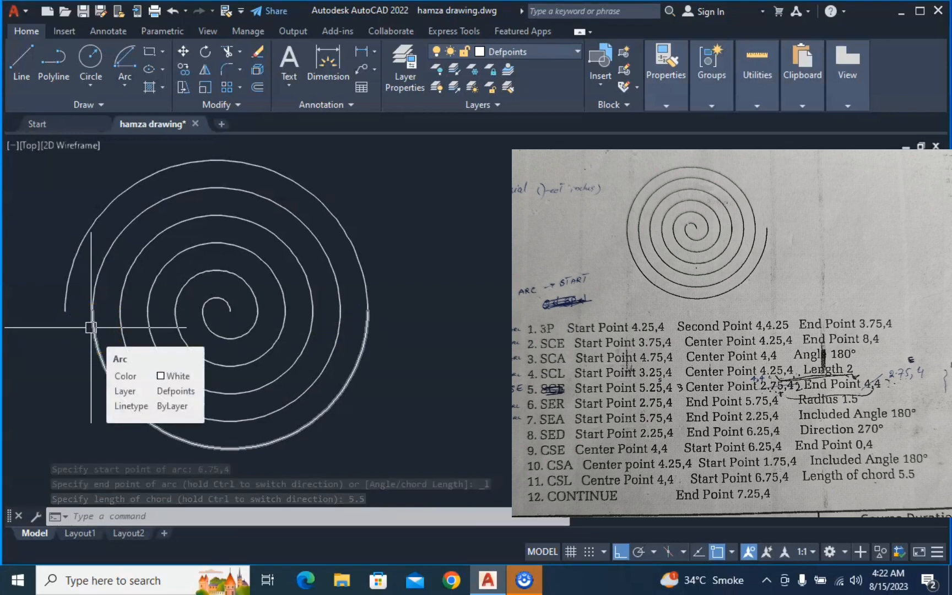
- Draw a Continue arc tangent to the last arc, ending at 7.25,4
left_click(120, 83)
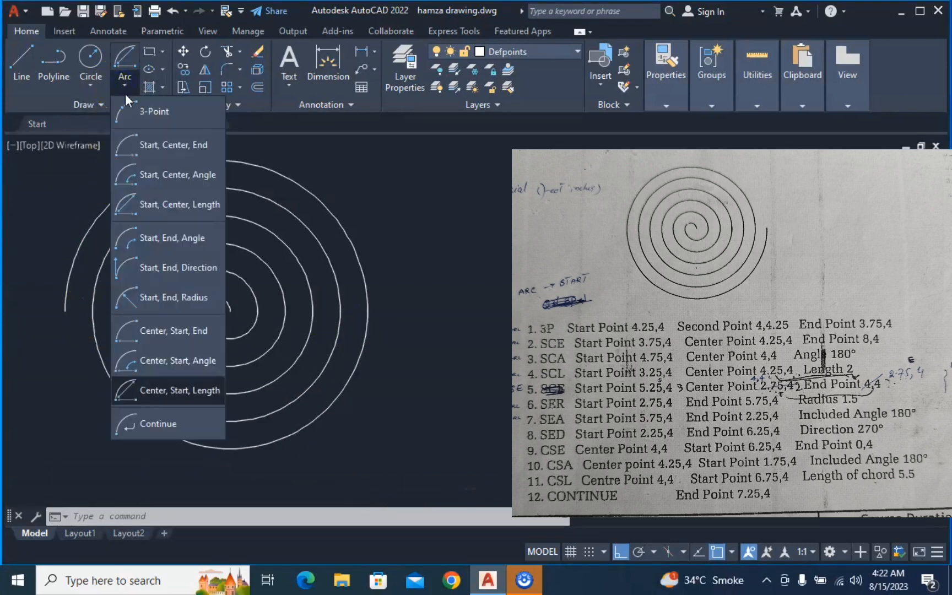
left_click(150, 423)
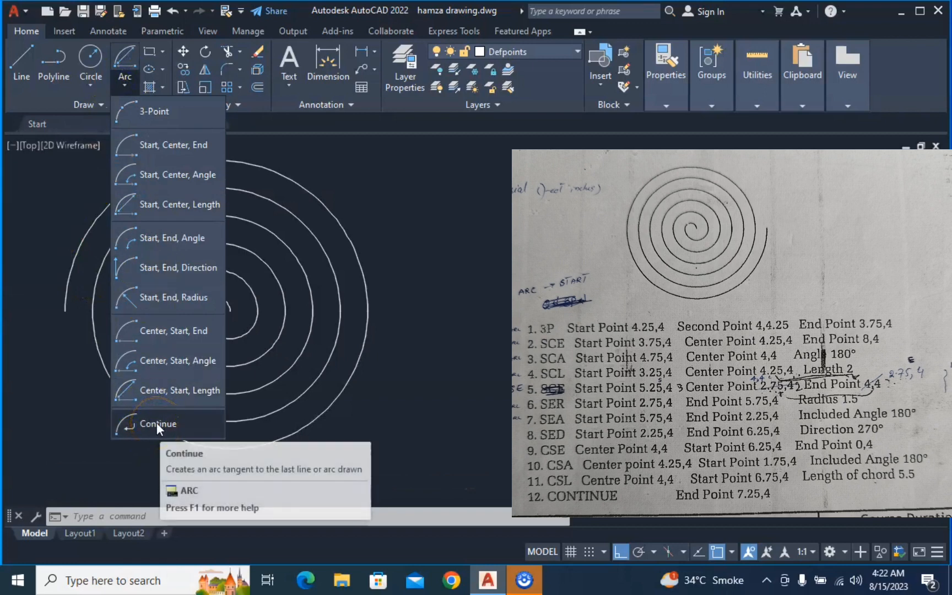
left_click(156, 423)
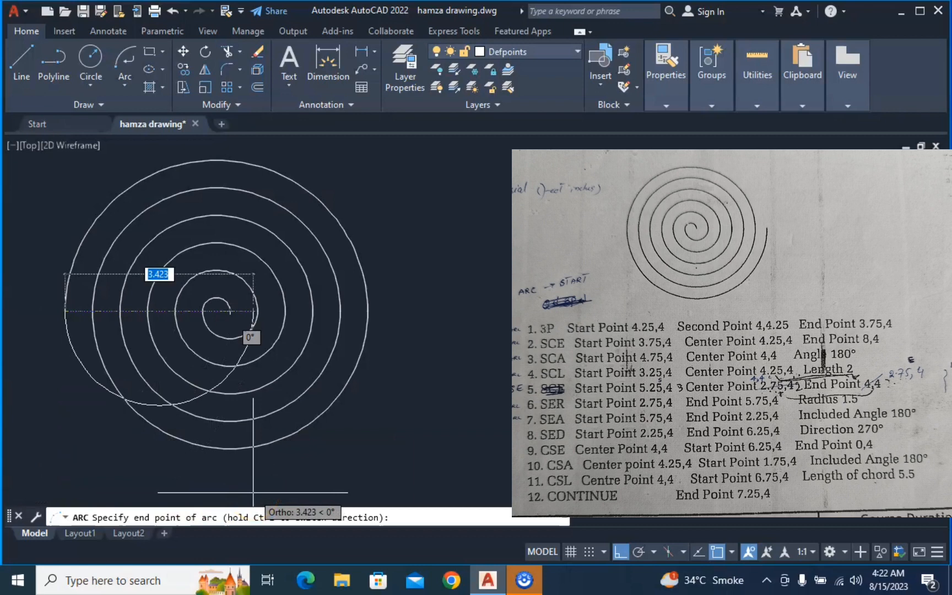
type("7.25")
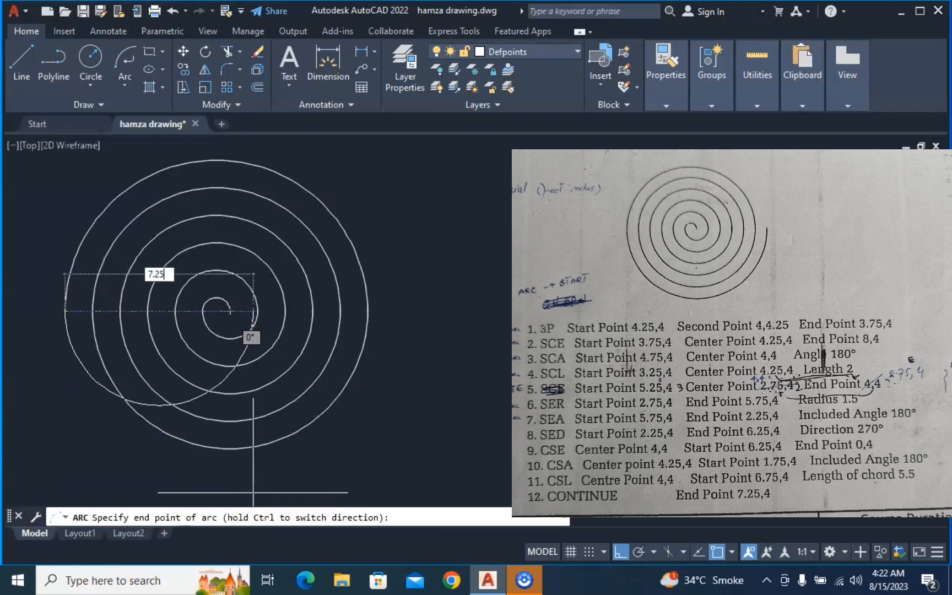
key("Return")
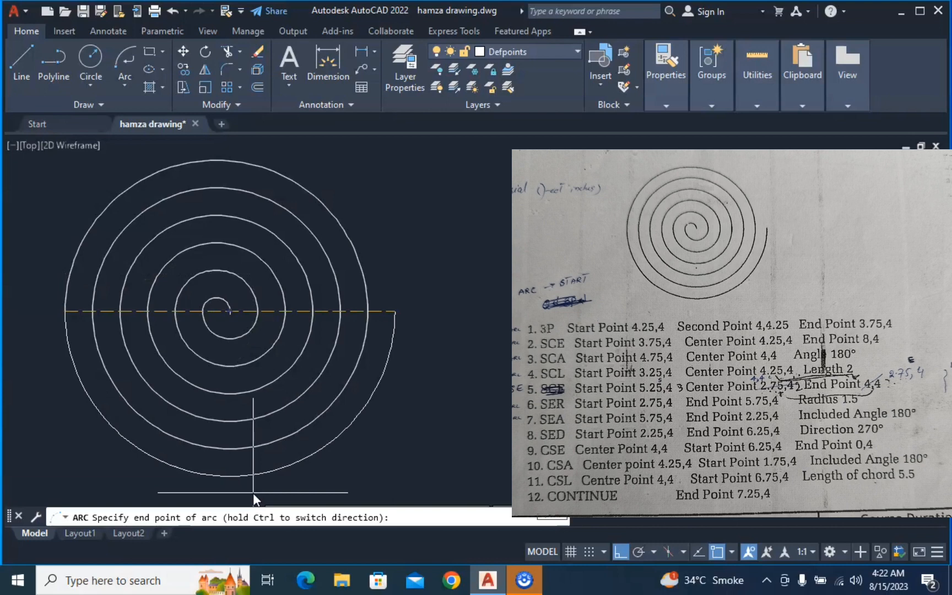
key("Return")
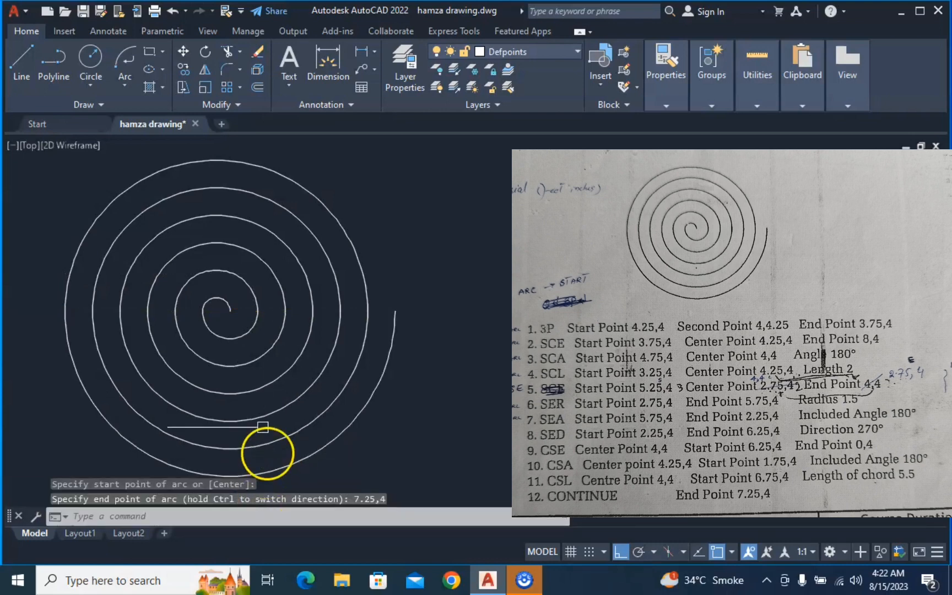
- Examine the whole spiral and the separate drawing with numbered points beside it
scroll(259, 397, "down", 2)
middle_click_drag(259, 397, 307, 389)
scroll(307, 364, "up", 2)
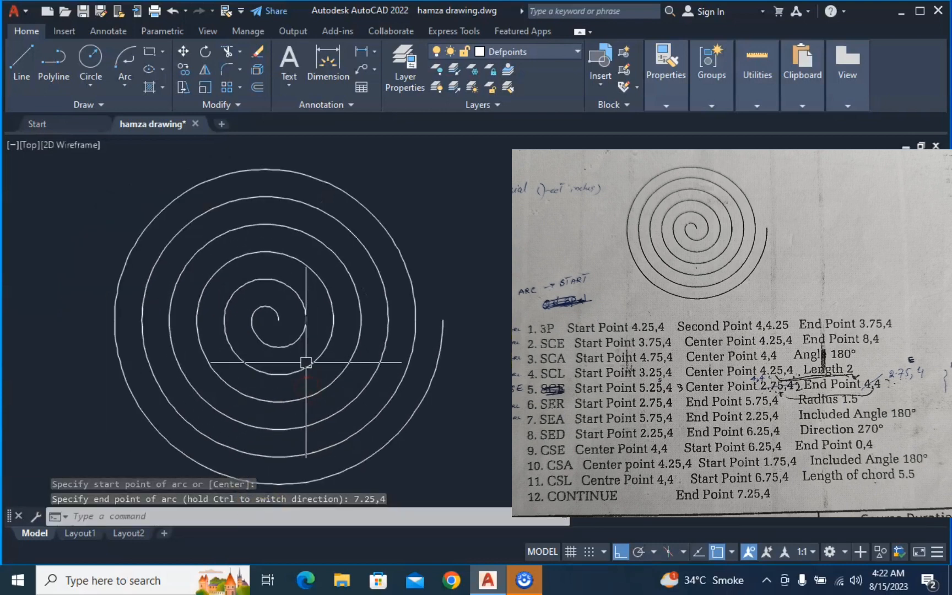
scroll(306, 363, "down", 2)
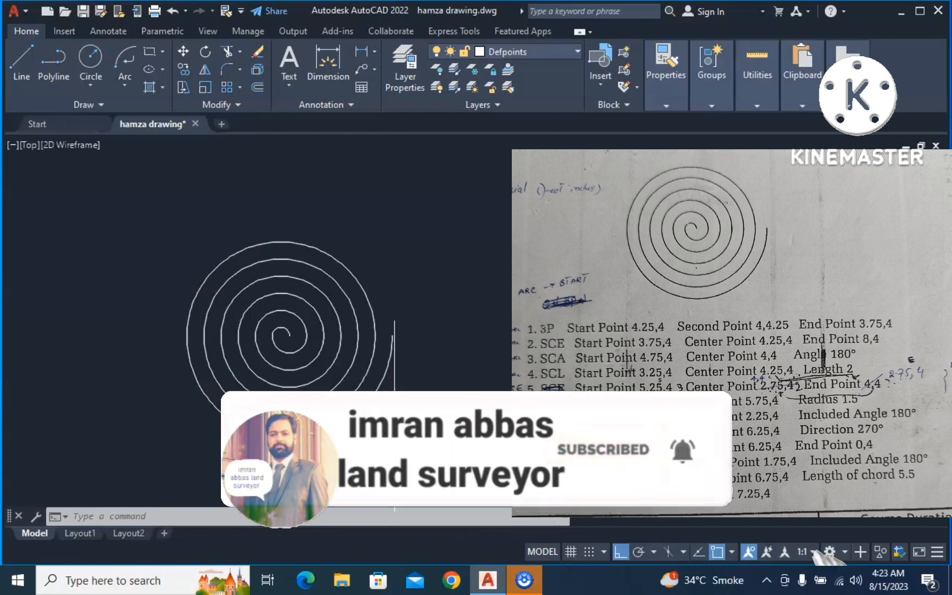
scroll(421, 347, "down", 3)
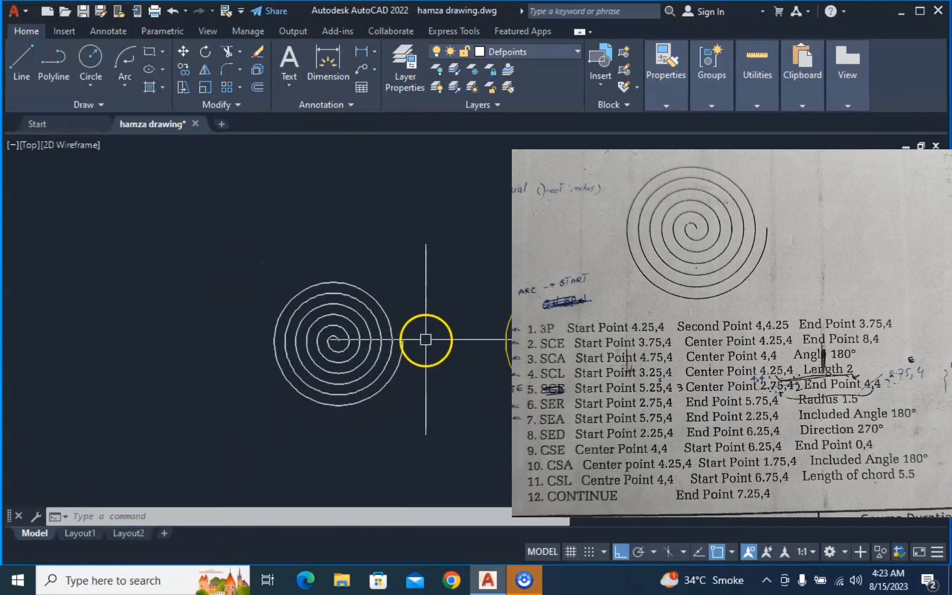
scroll(428, 340, "down", 5)
middle_click_drag(463, 392, 446, 350)
scroll(456, 408, "up", 8)
middle_click_drag(501, 408, 366, 261)
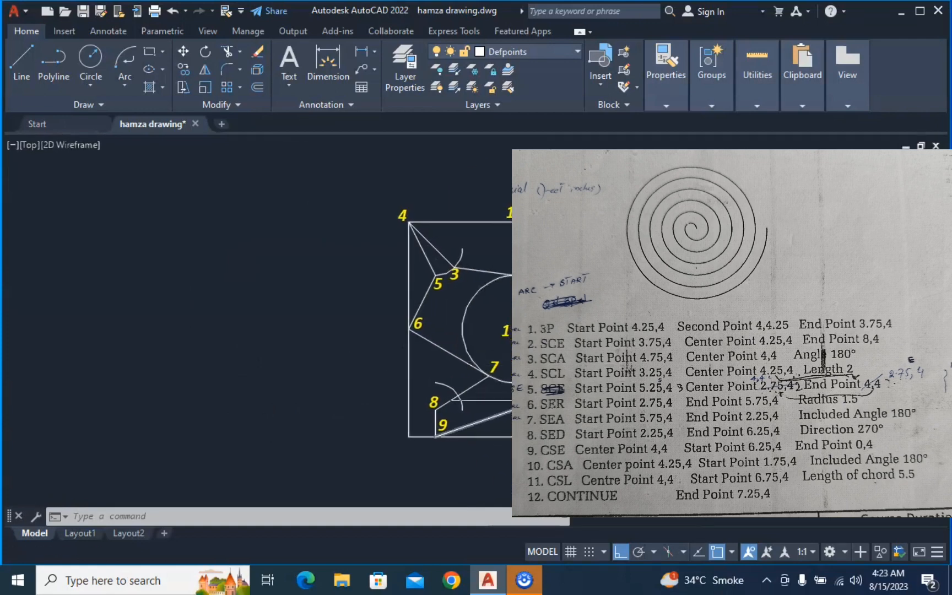